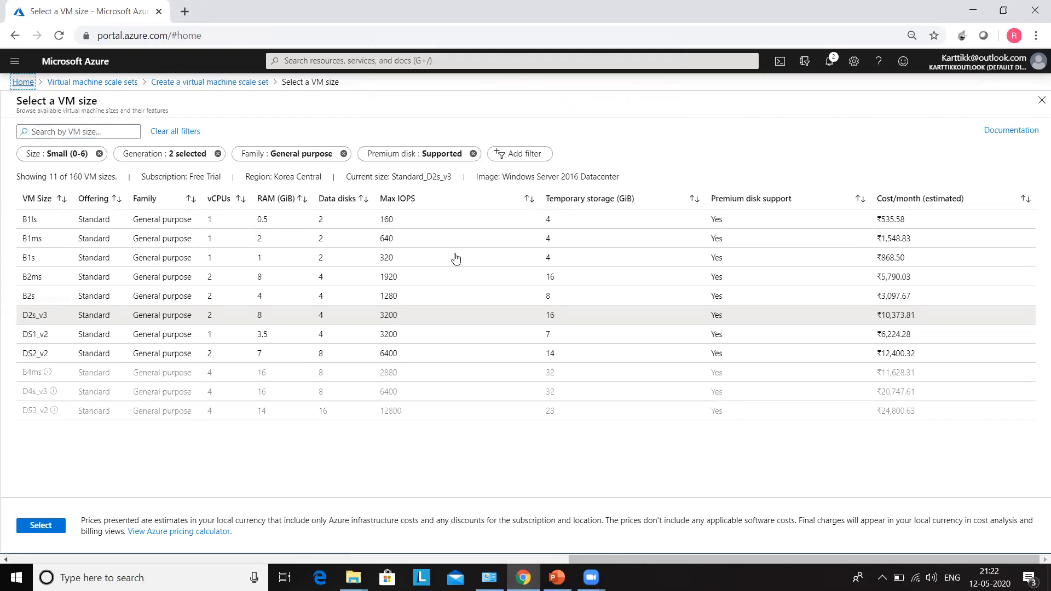
# Find Virtual machine scale sets through the 'vm scale' search and begin adding a new one.
pyautogui.click(341, 59)
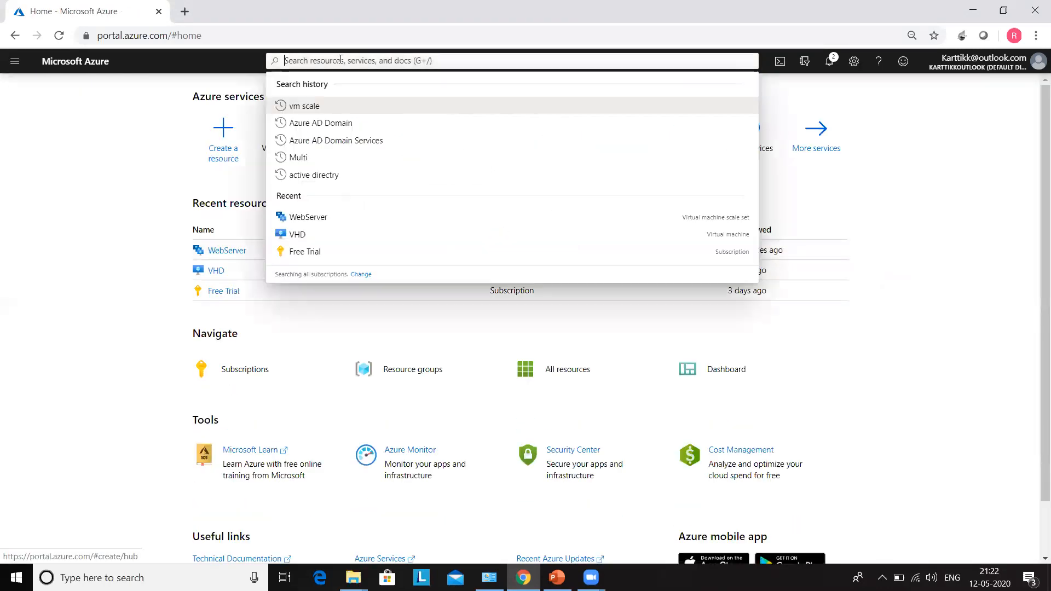
pyautogui.write('vm scale')
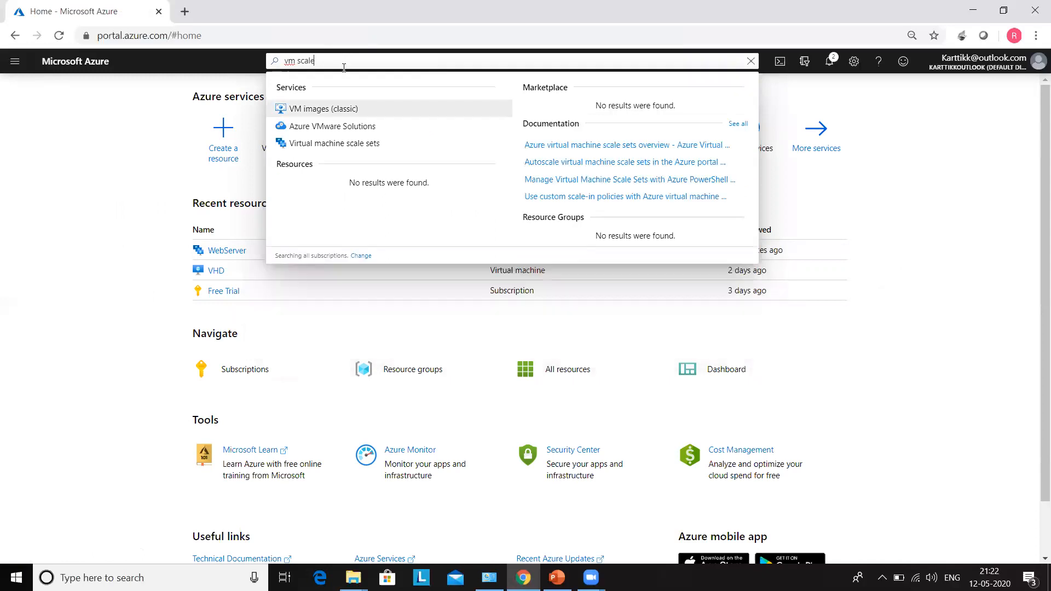
pyautogui.click(346, 143)
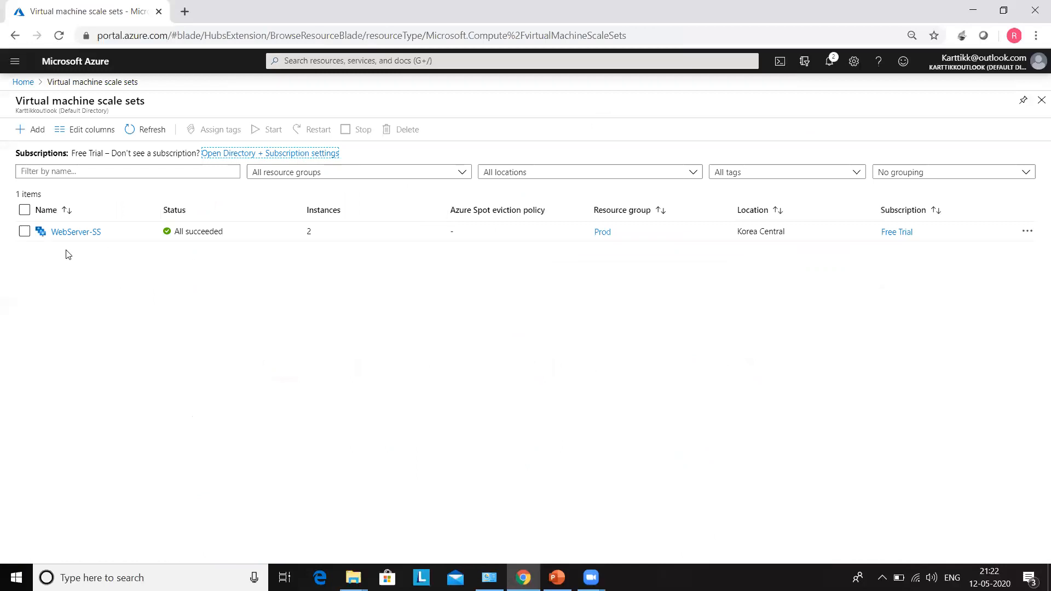
pyautogui.click(34, 131)
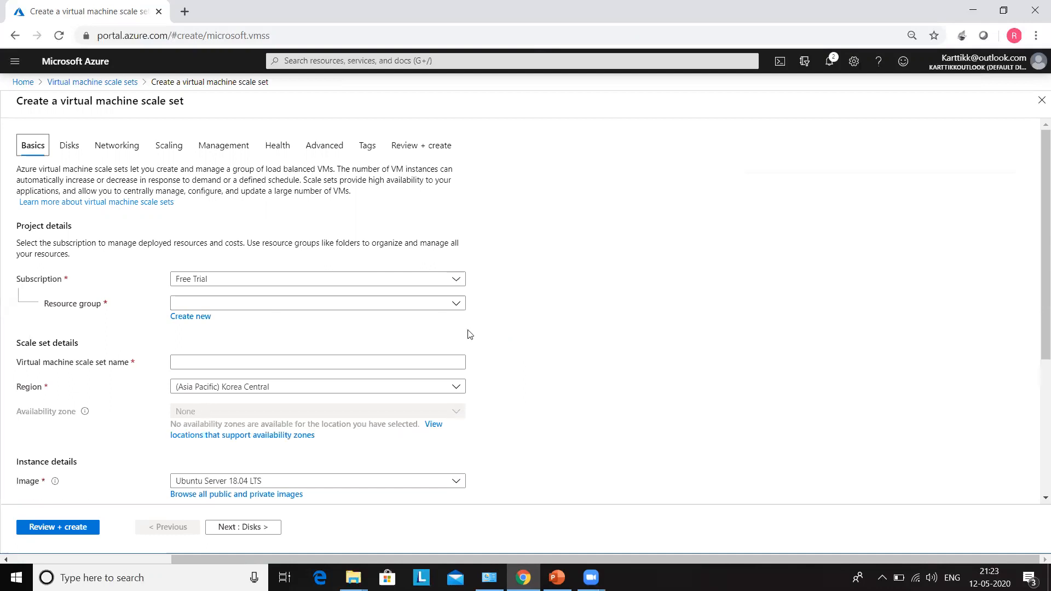
# Pick the Prod resource group and enter 'webapplication' as the scale set name.
pyautogui.click(456, 304)
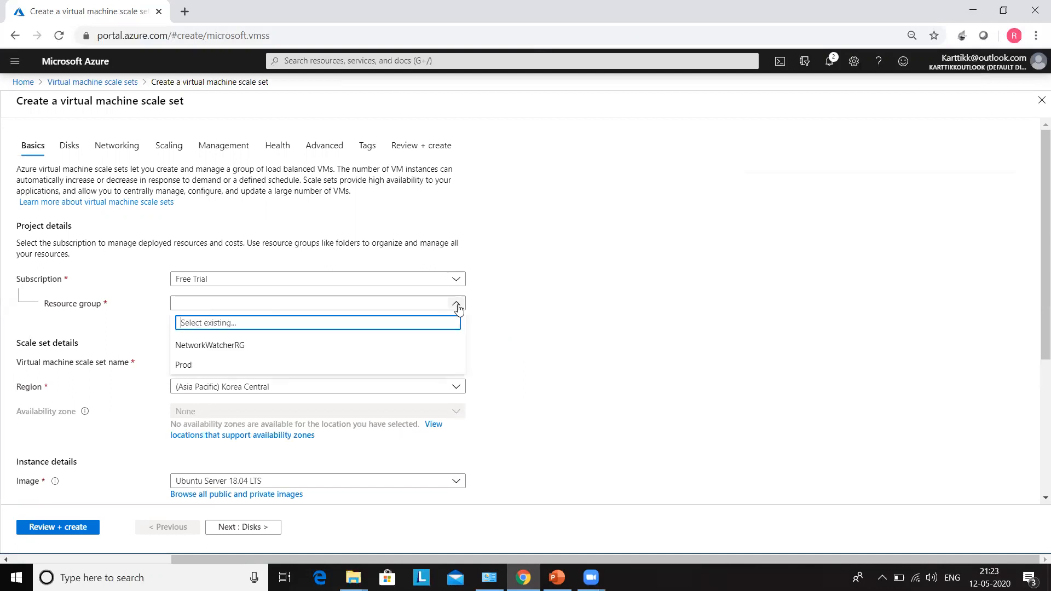
pyautogui.click(203, 369)
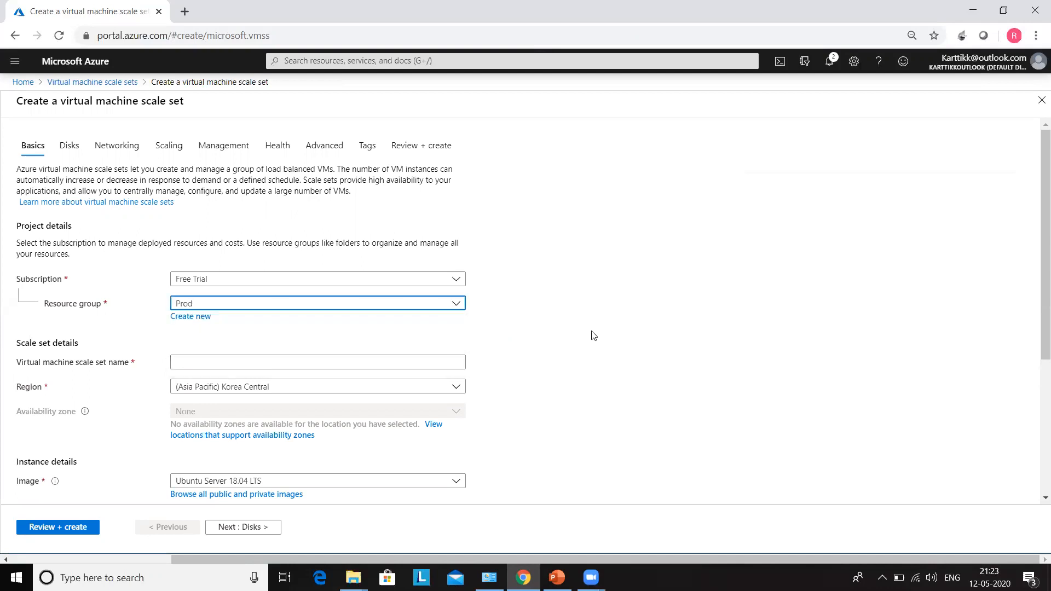
pyautogui.click(188, 361)
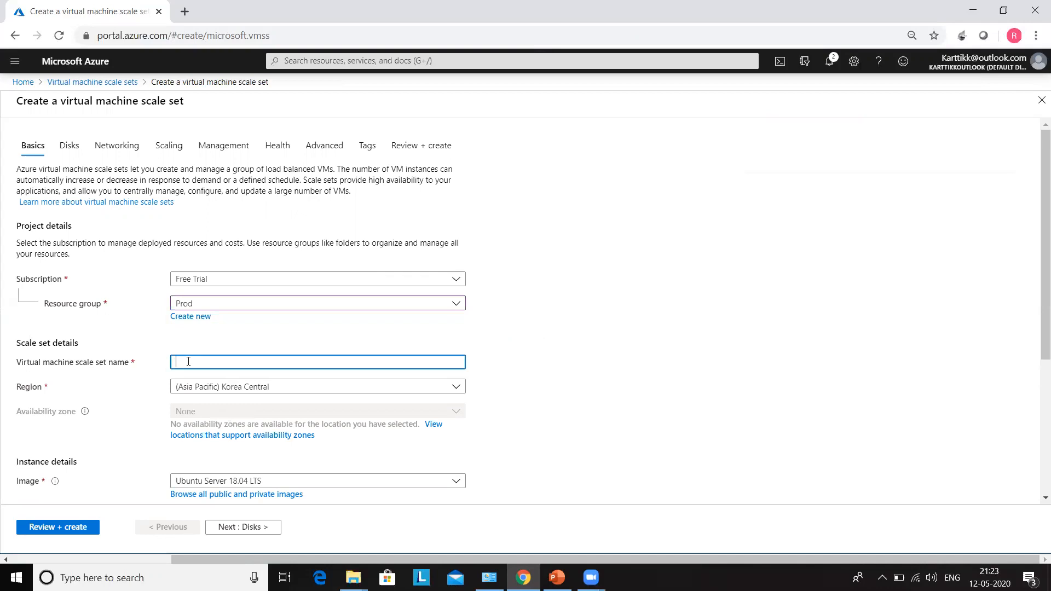
pyautogui.write('webapplication')
pyautogui.click(607, 361)
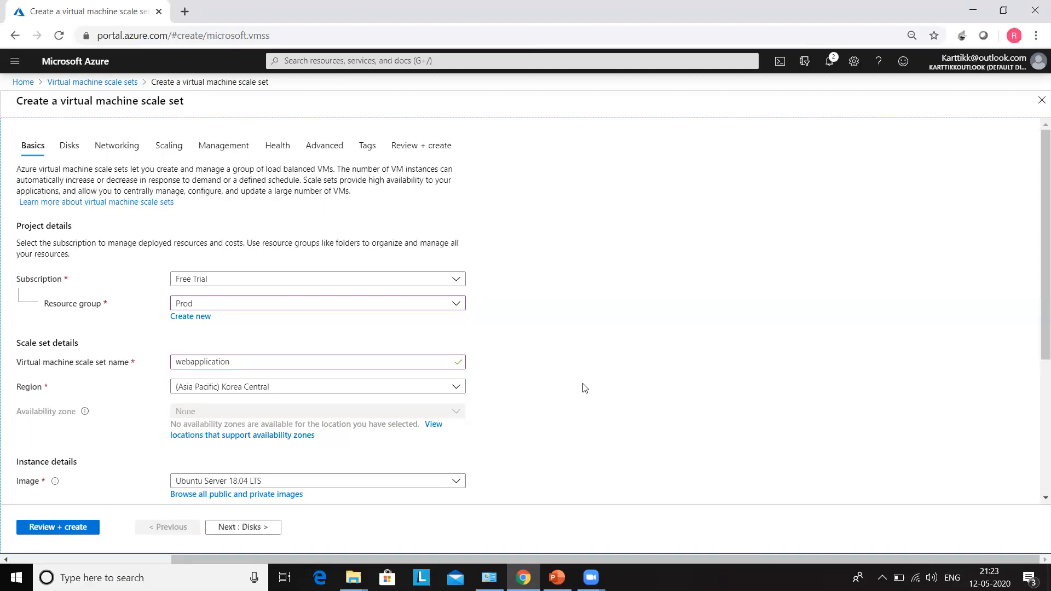
# Set the scale set image to Windows Server 2016 Datacenter.
pyautogui.scroll(-3, 585, 388)
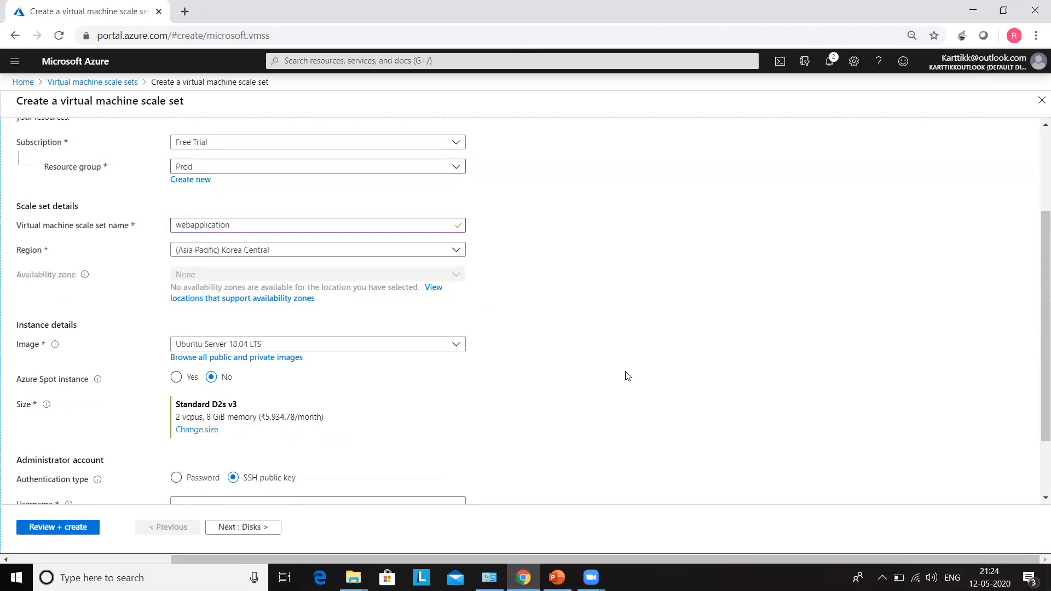
pyautogui.click(457, 345)
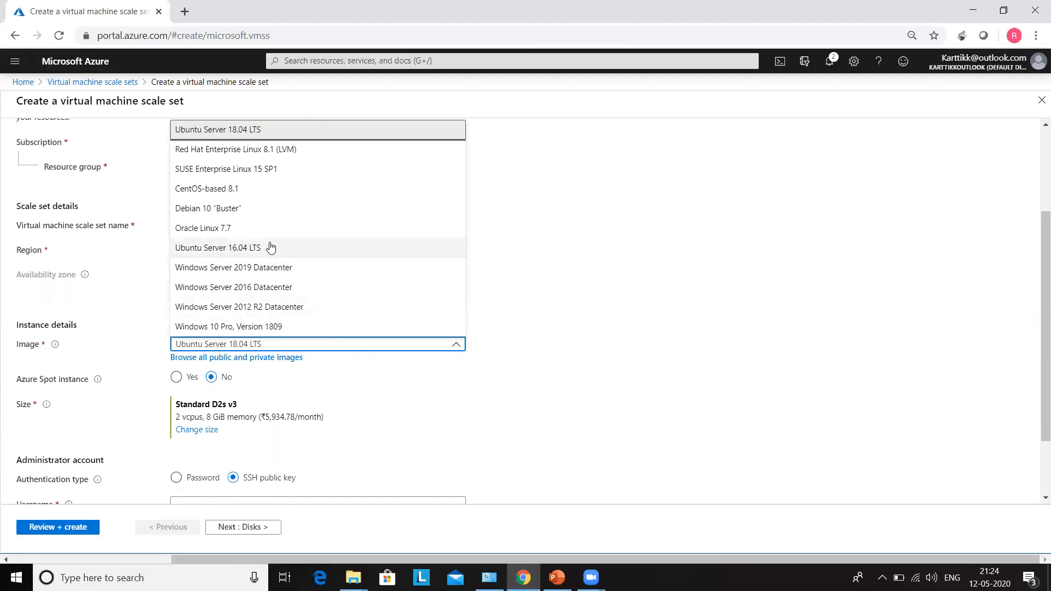
pyautogui.click(300, 287)
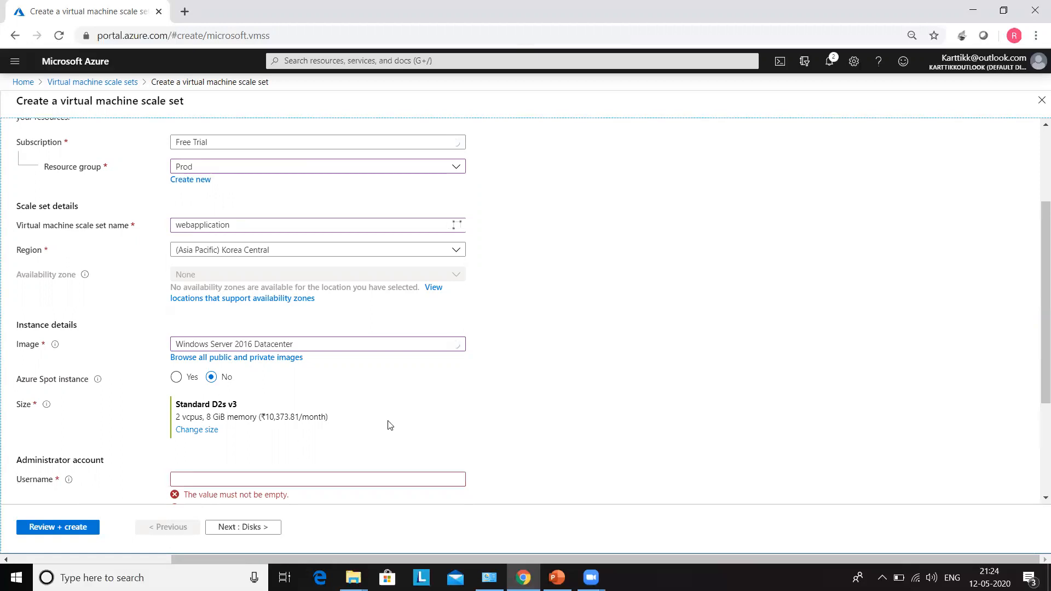
# Change the instance size to Standard B1ms.
pyautogui.scroll(-3, 386, 423)
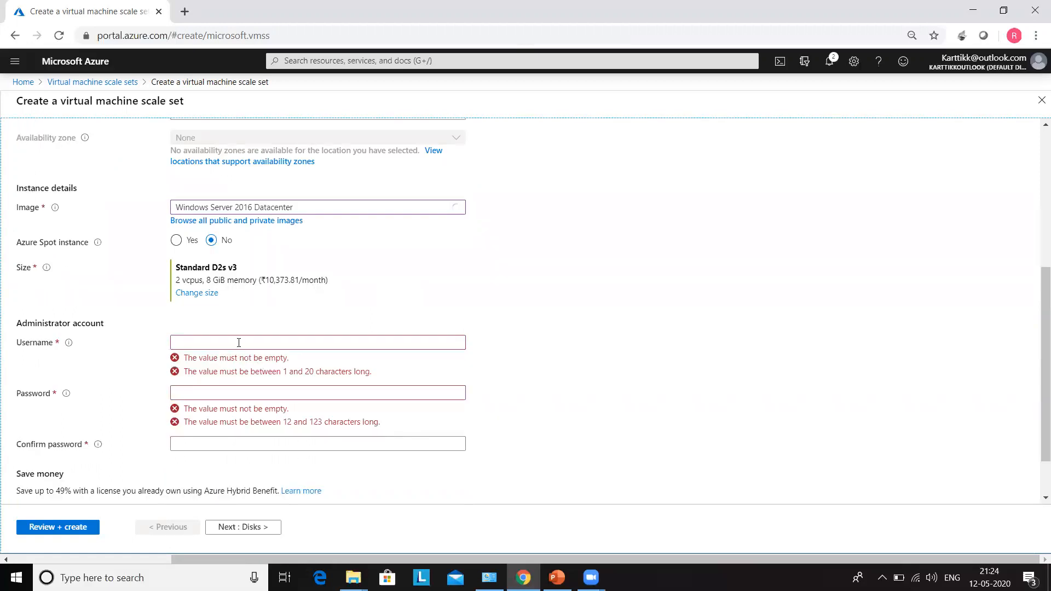
pyautogui.click(214, 293)
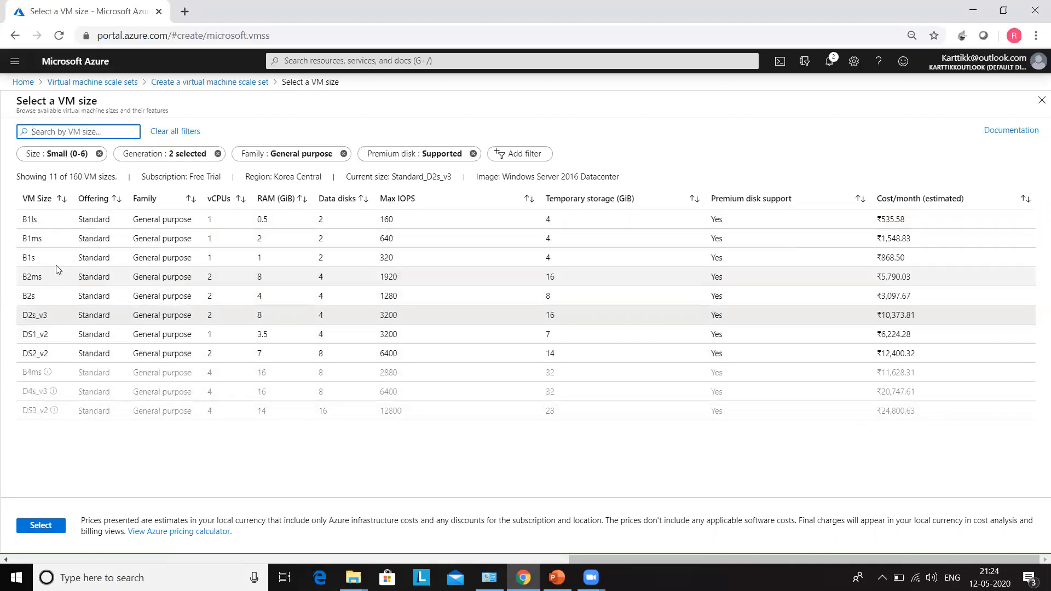
pyautogui.click(34, 238)
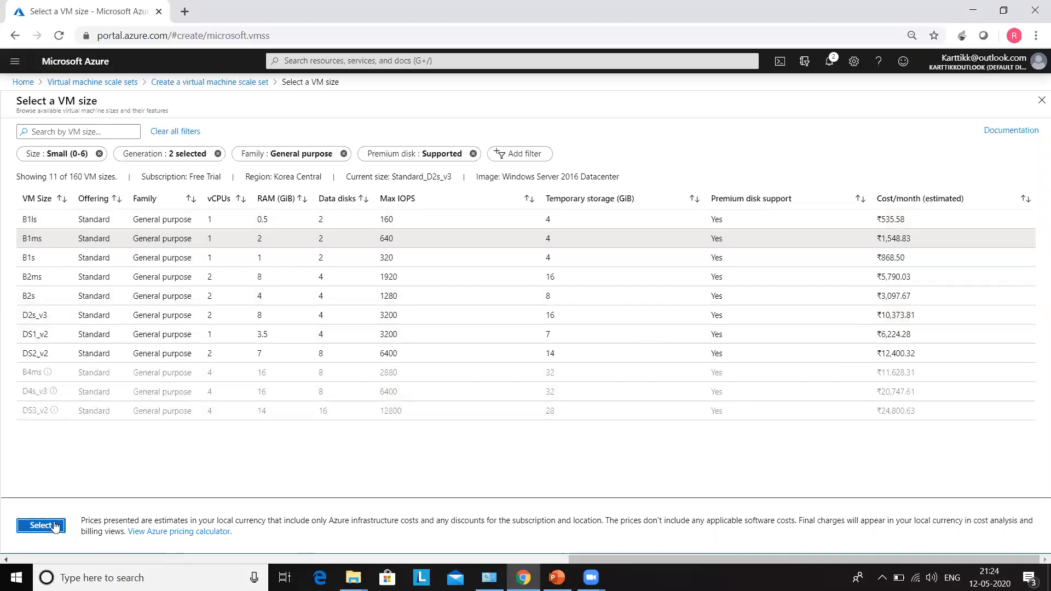
pyautogui.click(37, 526)
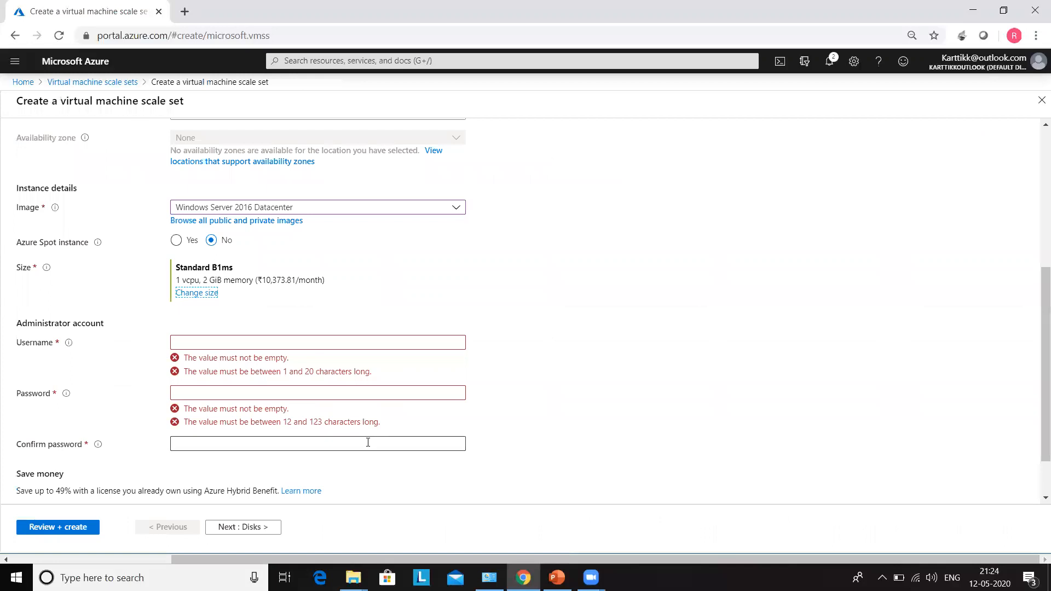
# Enter the administrator username, then the password and its confirmation so both validate.
pyautogui.click(248, 345)
pyautogui.write('Manu')
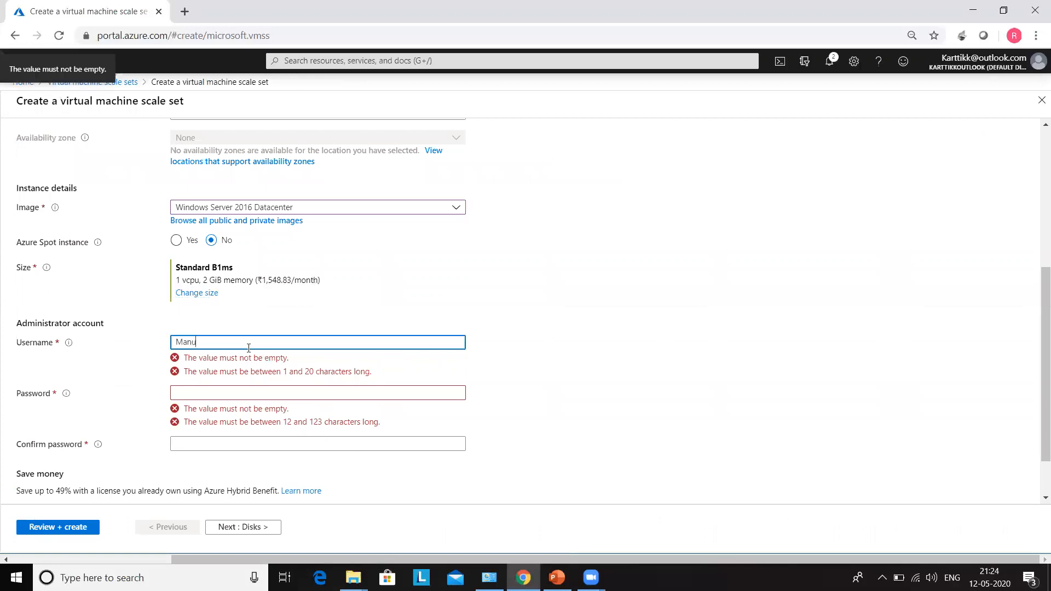
pyautogui.press('Tab')
pyautogui.write('•••••••••')
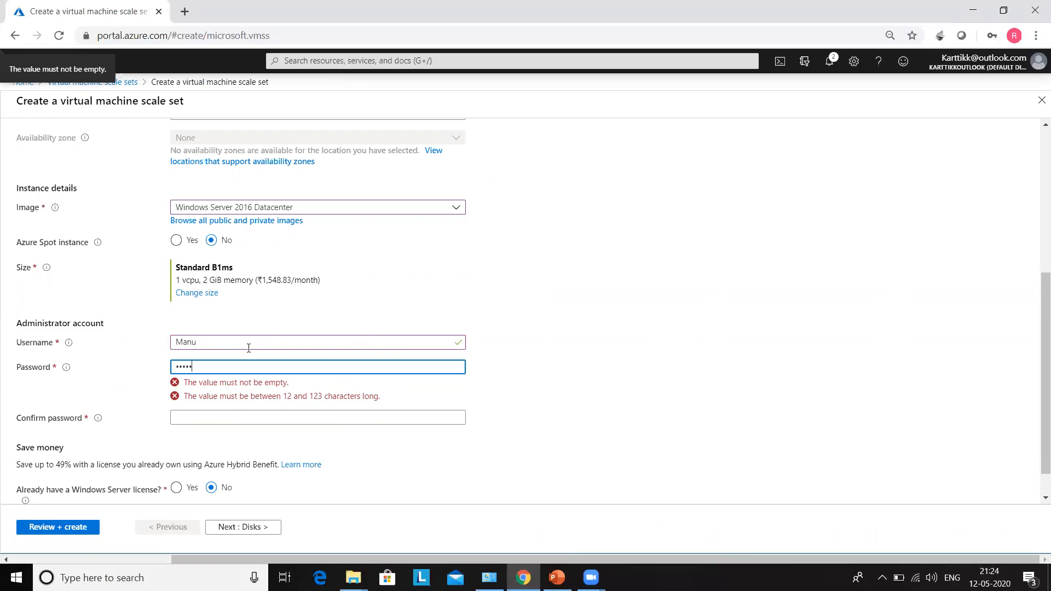
pyautogui.write('•••••')
pyautogui.press('Tab')
pyautogui.write('••••••••••••••')
pyautogui.scroll(-1, 275, 334)
pyautogui.click(636, 451)
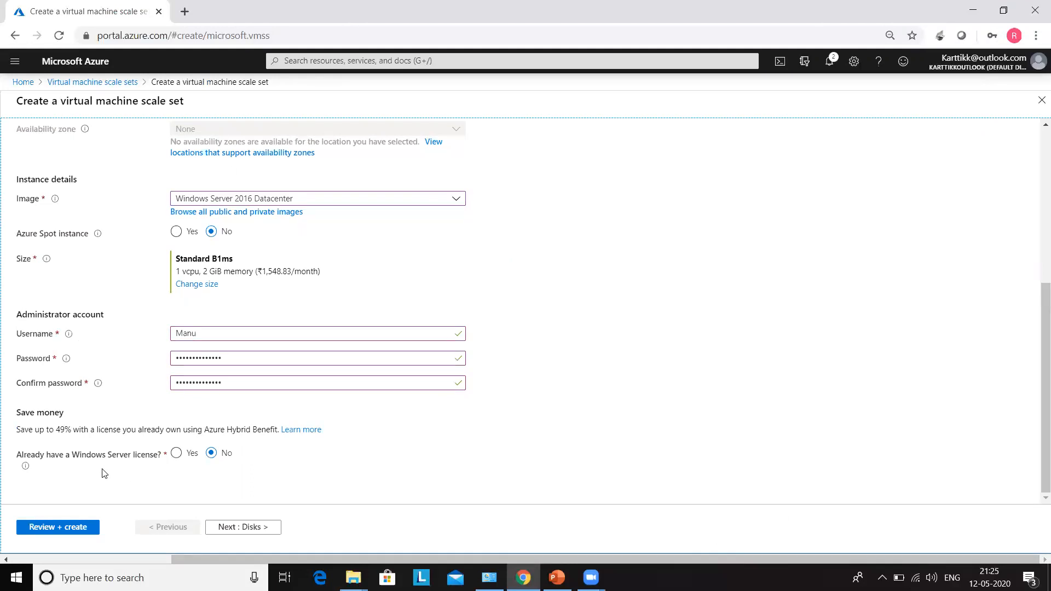
# On the Disks tab, choose Standard HDD as the OS disk type.
pyautogui.click(247, 529)
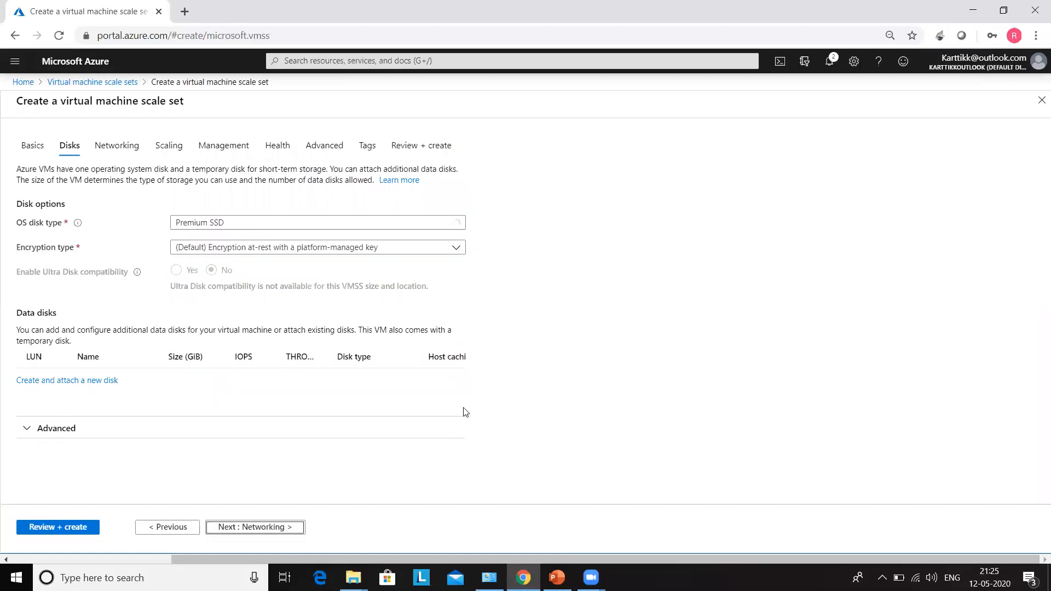
pyautogui.click(298, 230)
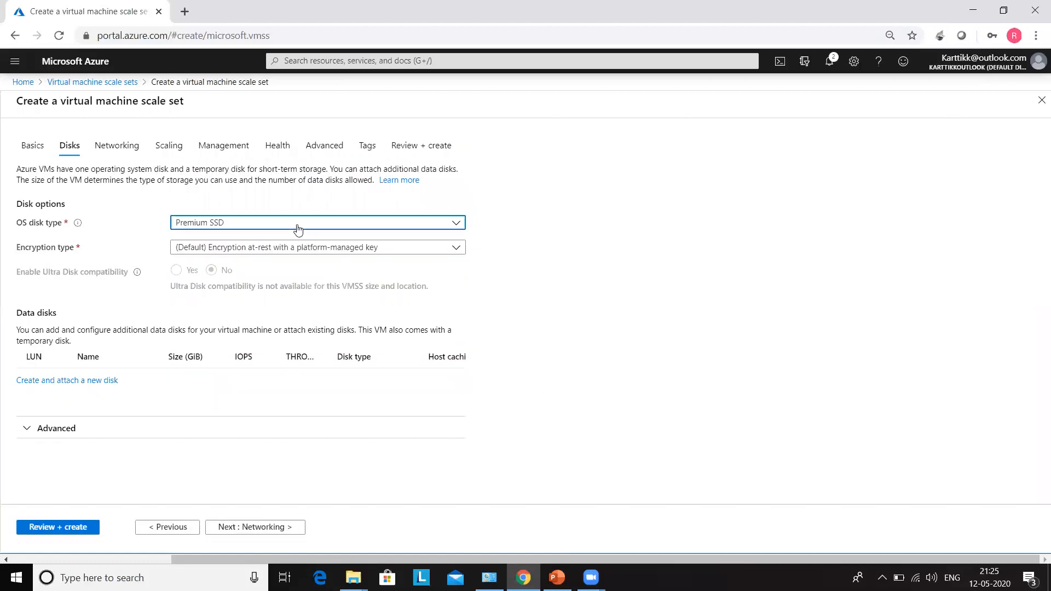
pyautogui.click(298, 229)
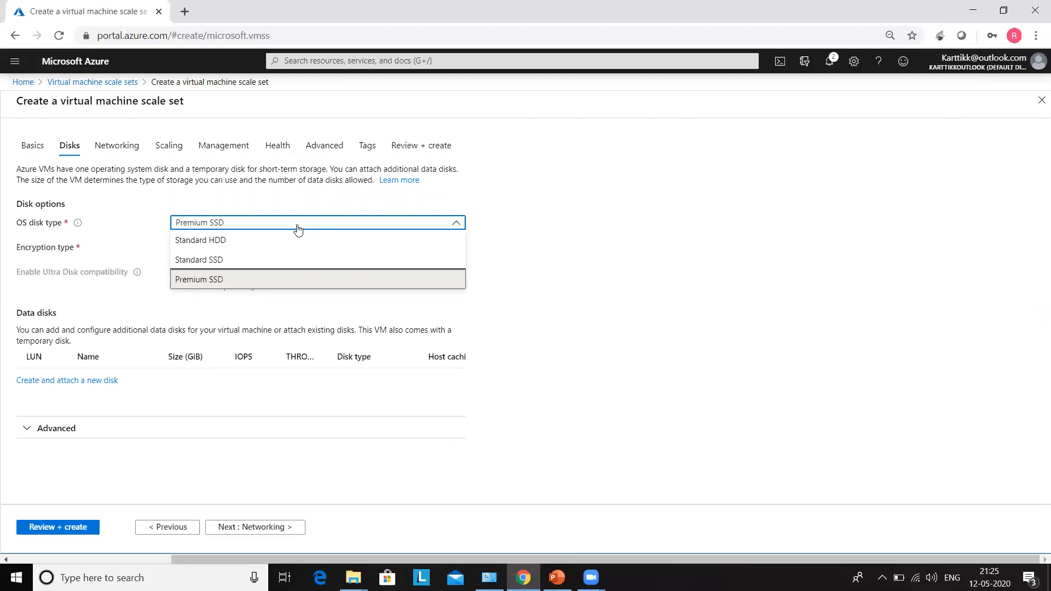
pyautogui.click(246, 240)
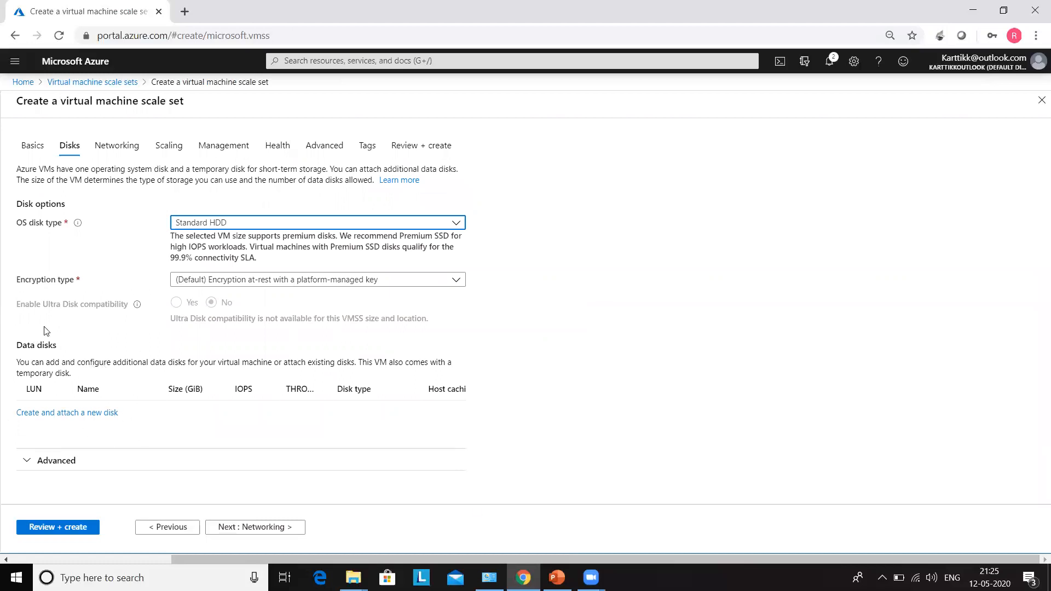
pyautogui.click(252, 533)
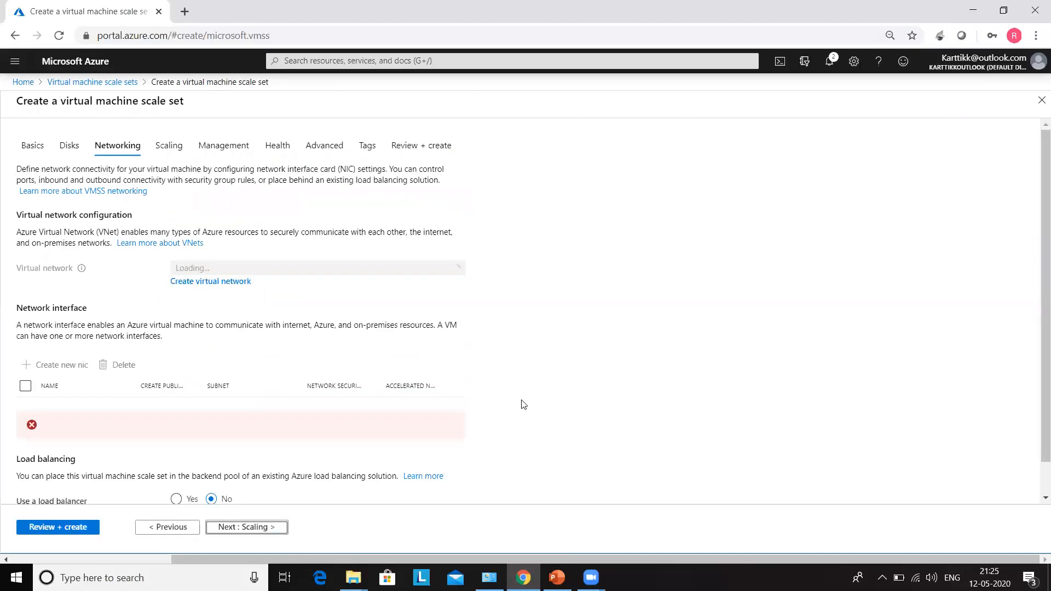
# Enable a load balancer, keeping the new Azure load balancer webapplication-lb and backend pool bepool.
pyautogui.scroll(-1, 524, 405)
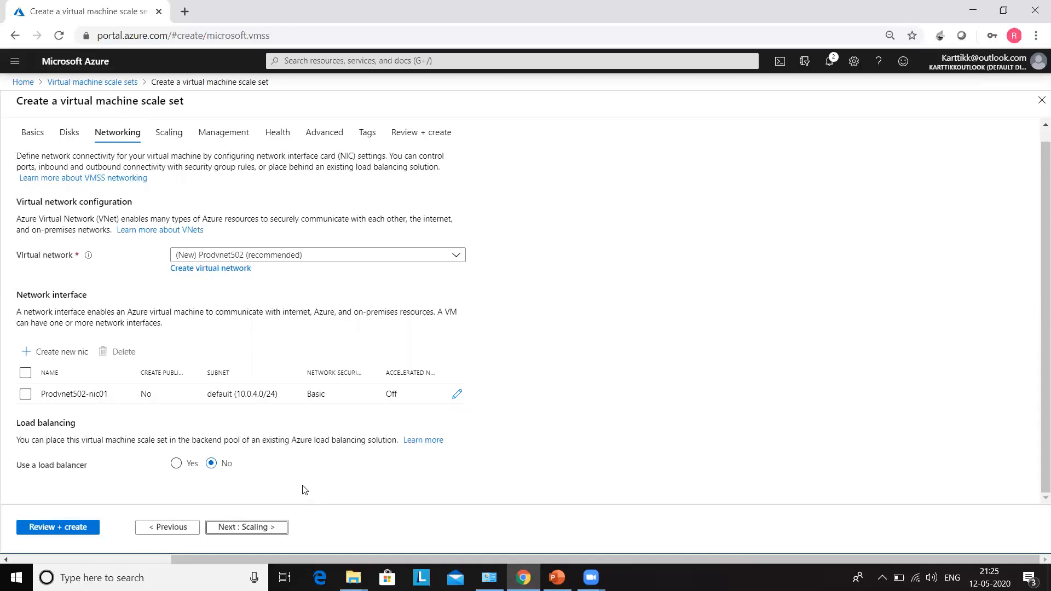
pyautogui.click(176, 464)
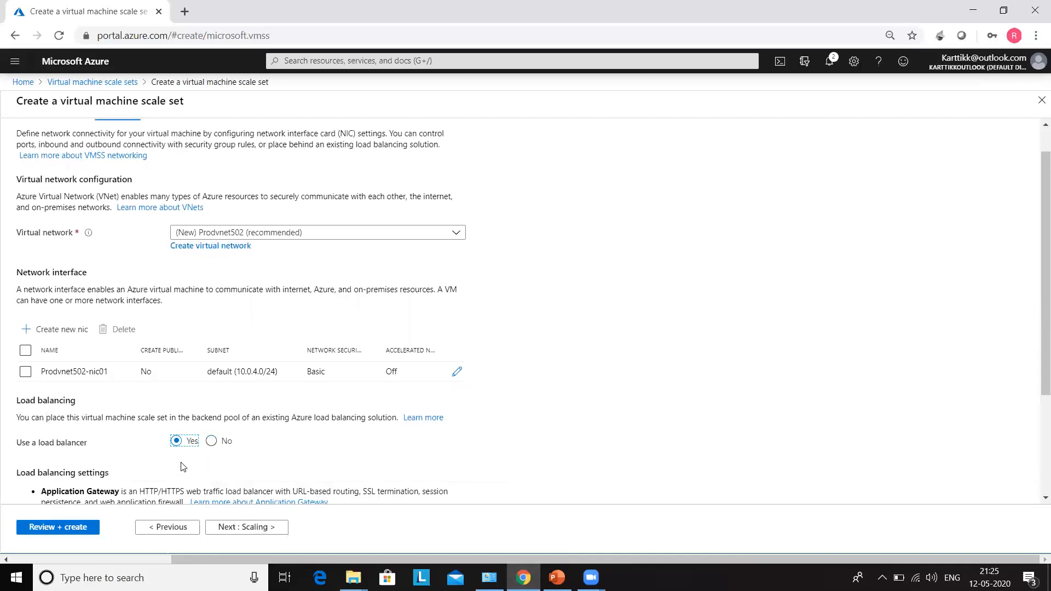
pyautogui.scroll(-3, 621, 403)
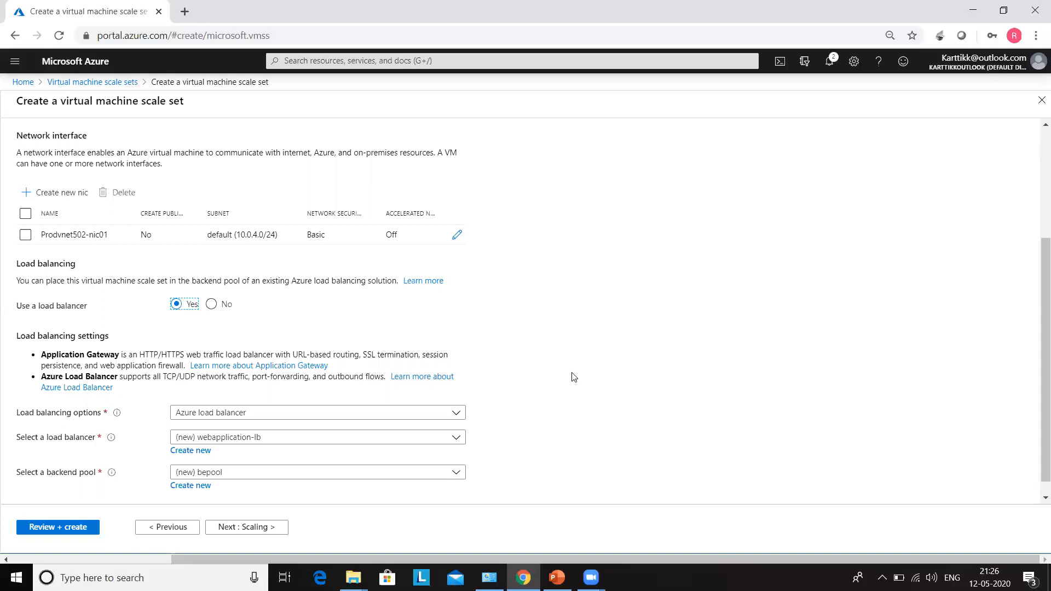
pyautogui.scroll(-1, 574, 378)
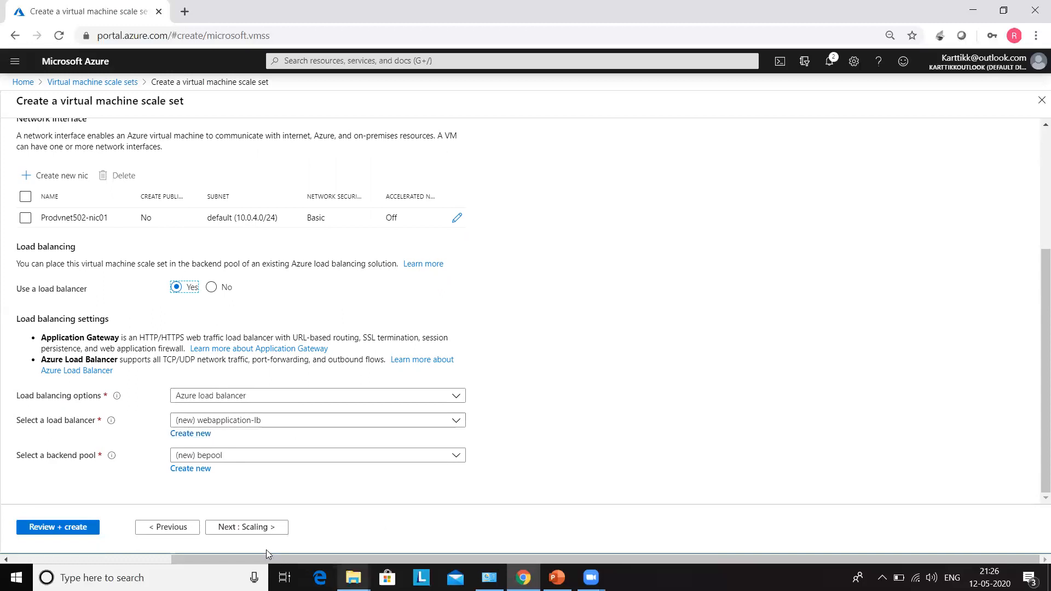
# On the Scaling tab, change the initial instance count to 4, then back to 2.
pyautogui.click(255, 530)
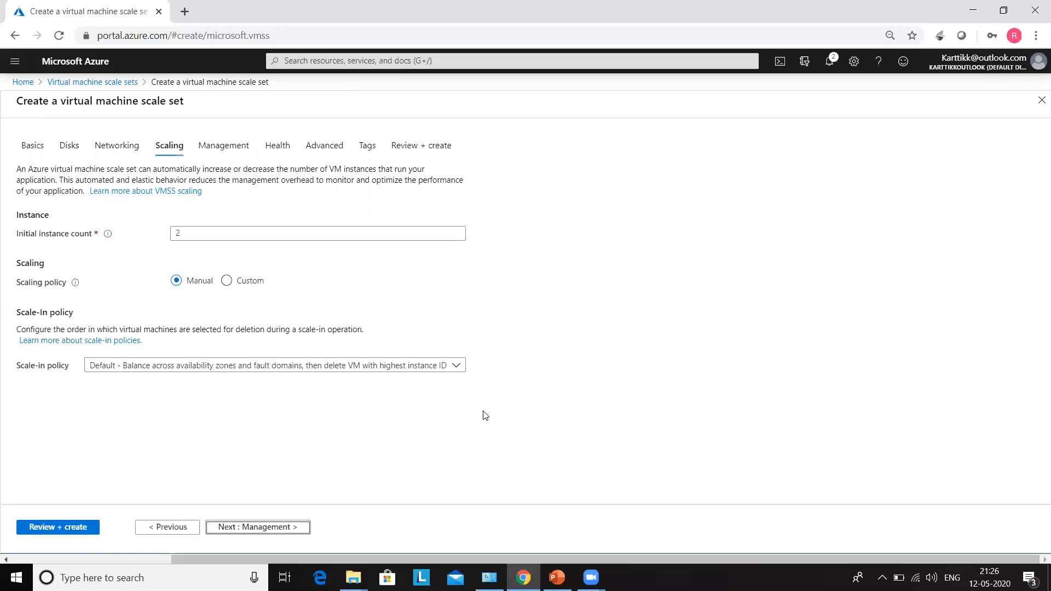
pyautogui.click(195, 236)
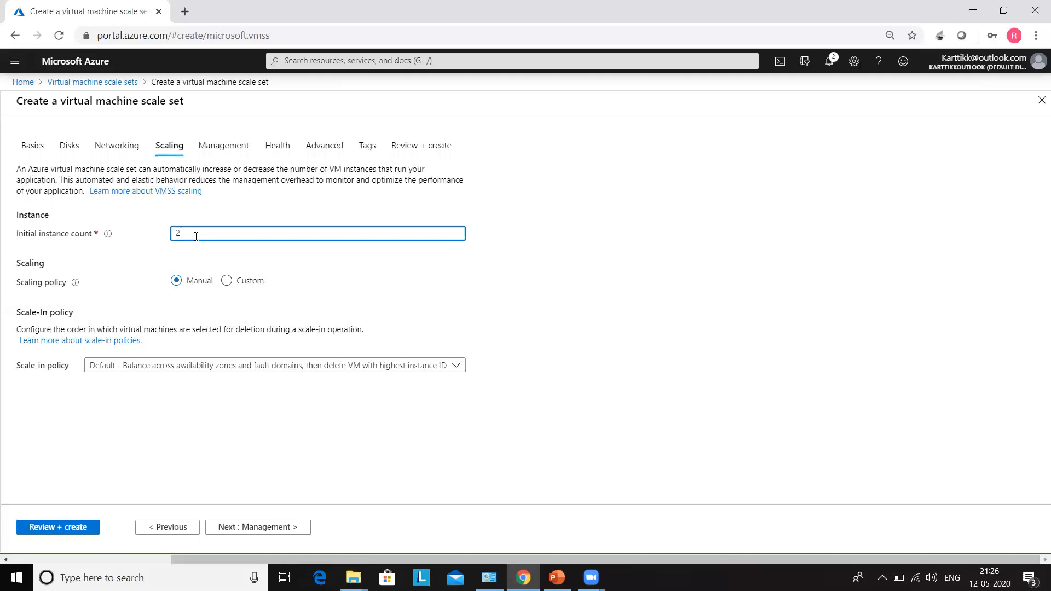
pyautogui.press('BackSpace')
pyautogui.write('4')
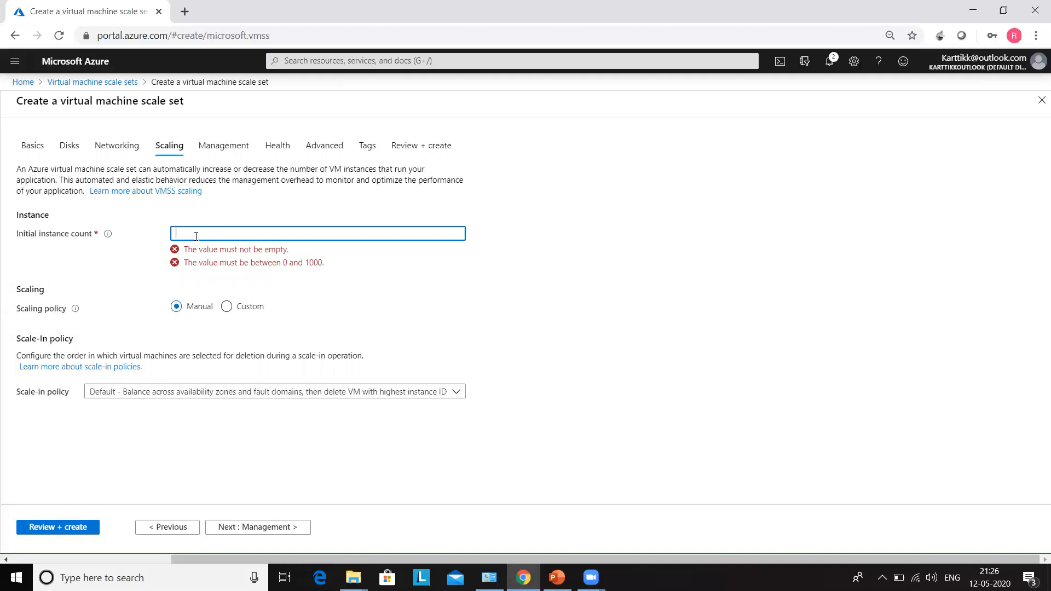
pyautogui.write('2')
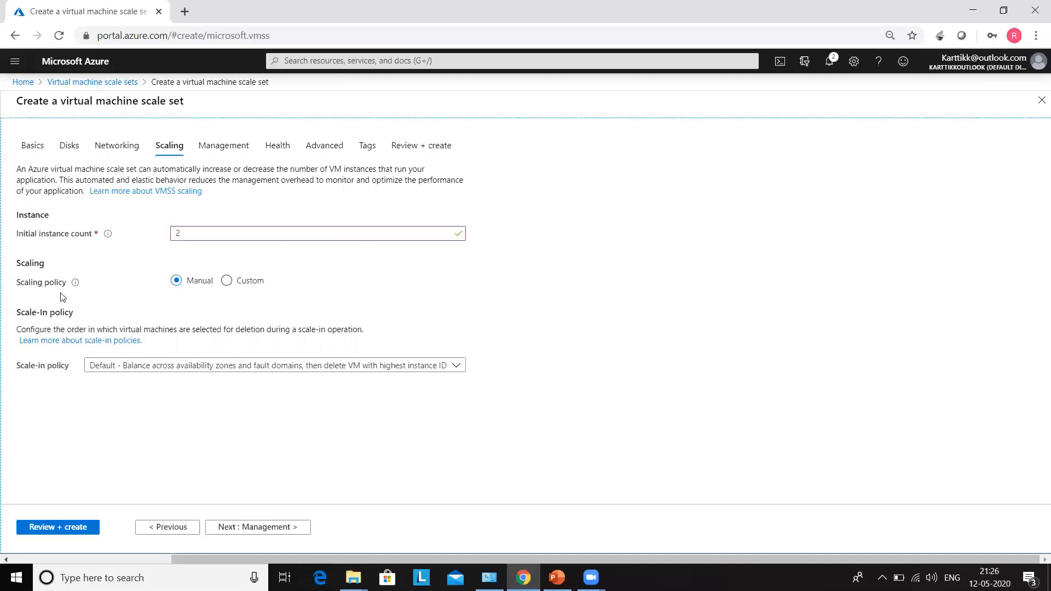
# Choose the Custom scaling policy with minimum 2 VMs and maximum 6 VMs.
pyautogui.click(226, 282)
pyautogui.click(190, 305)
pyautogui.press('BackSpace')
pyautogui.write('2')
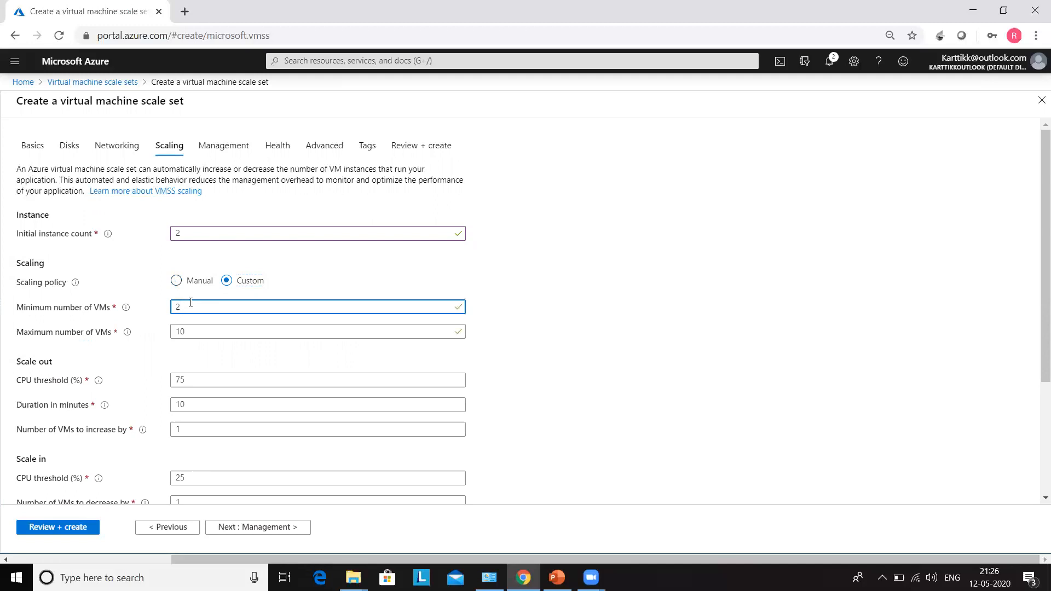
pyautogui.click(193, 327)
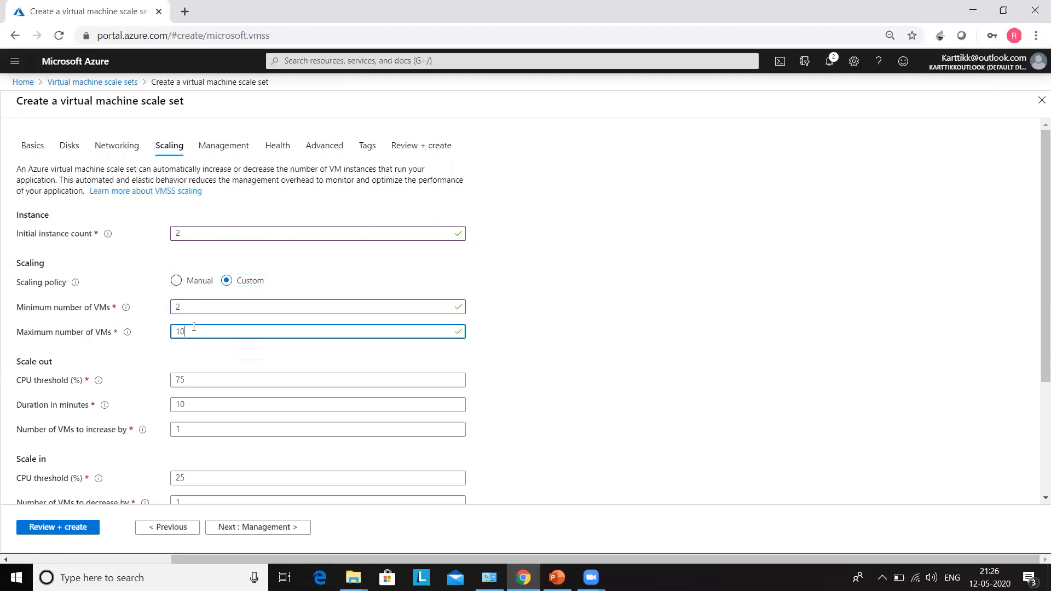
pyautogui.press('BackSpace')
pyautogui.press('BackSpace')
pyautogui.write('6')
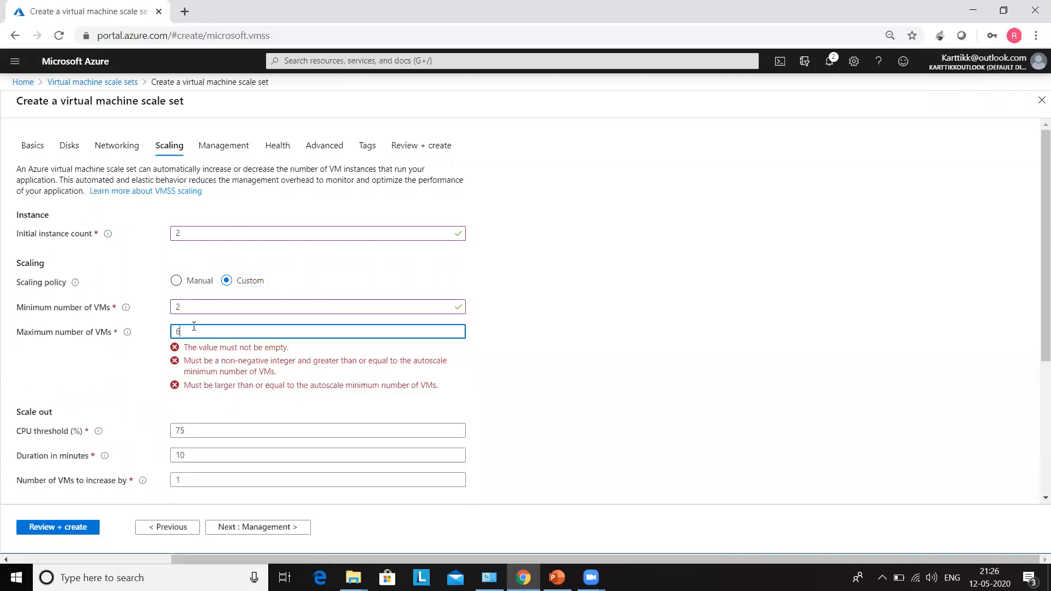
pyautogui.click(516, 355)
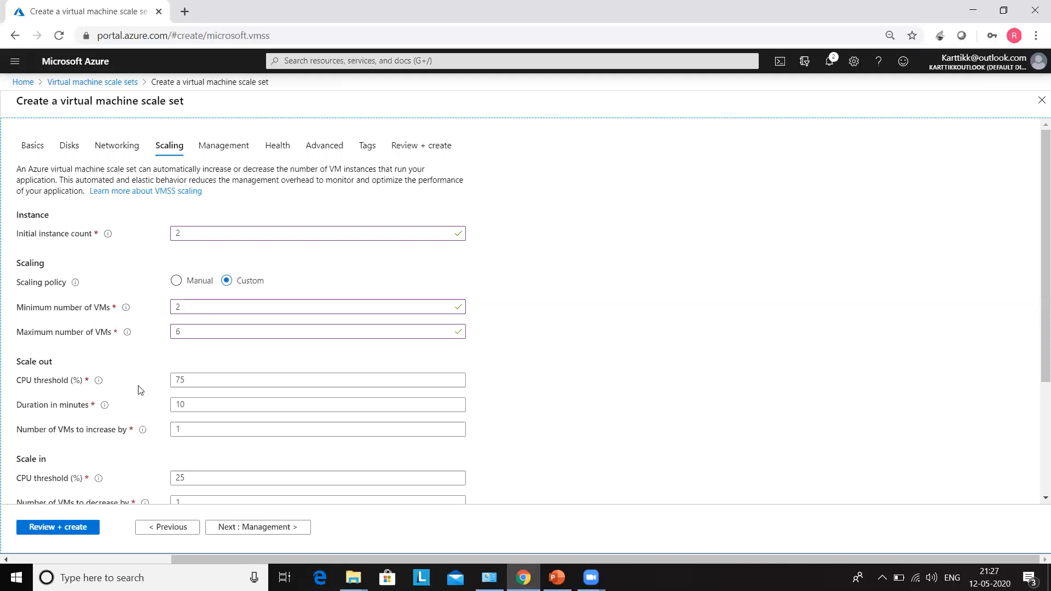
# Make the scale-out rule (CPU above 75% for 10 minutes) add 2 VMs.
pyautogui.moveTo(195, 383); pyautogui.dragTo(173, 383)
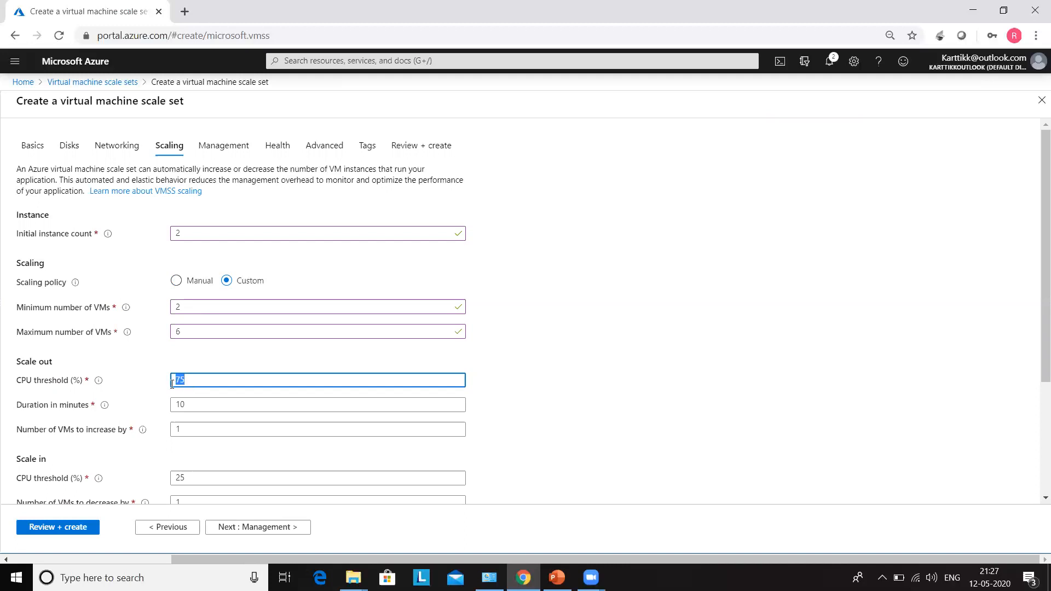
pyautogui.doubleClick(182, 405)
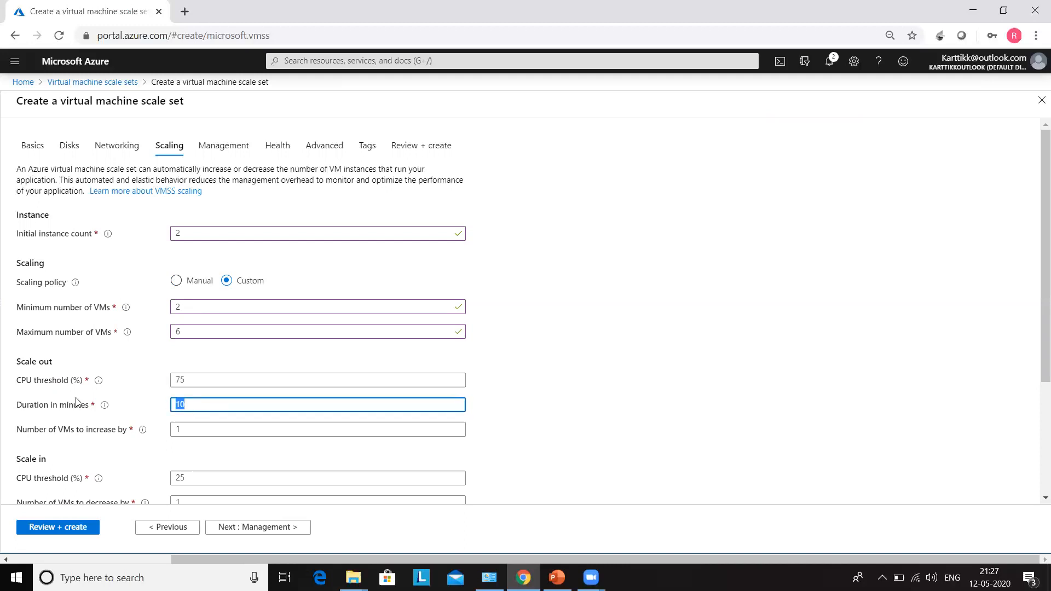
pyautogui.click(190, 431)
pyautogui.press('BackSpace')
pyautogui.write('2')
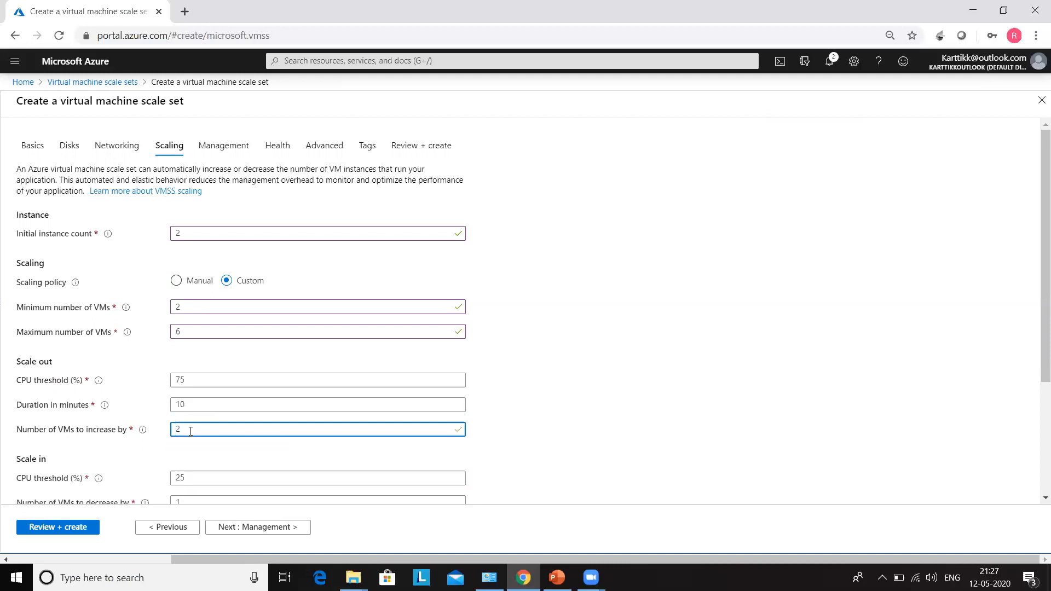
pyautogui.click(549, 348)
pyautogui.scroll(-1, 549, 348)
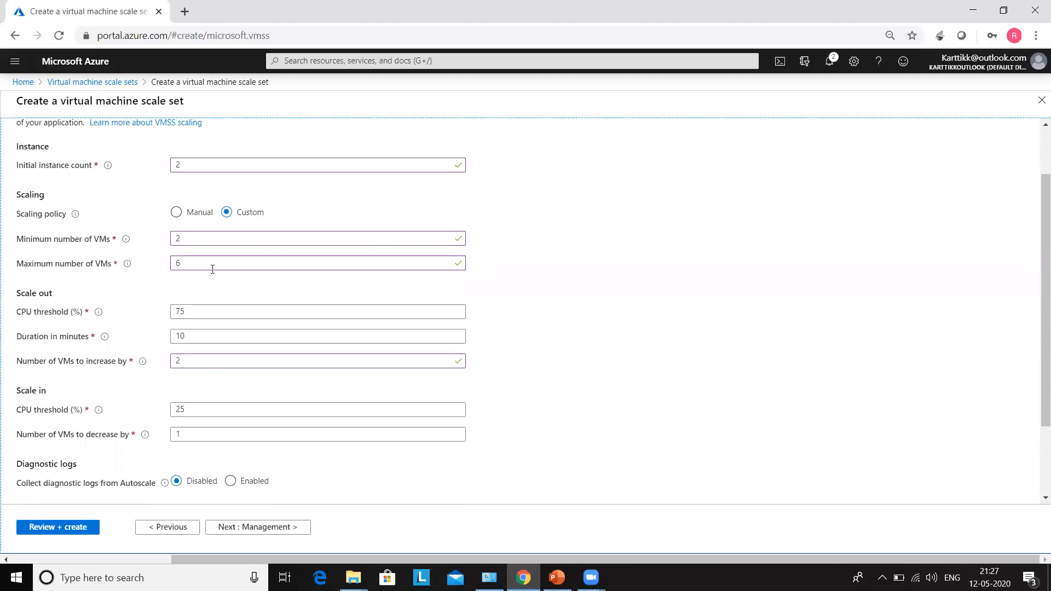
pyautogui.click(177, 315)
pyautogui.doubleClick(176, 315)
pyautogui.doubleClick(178, 336)
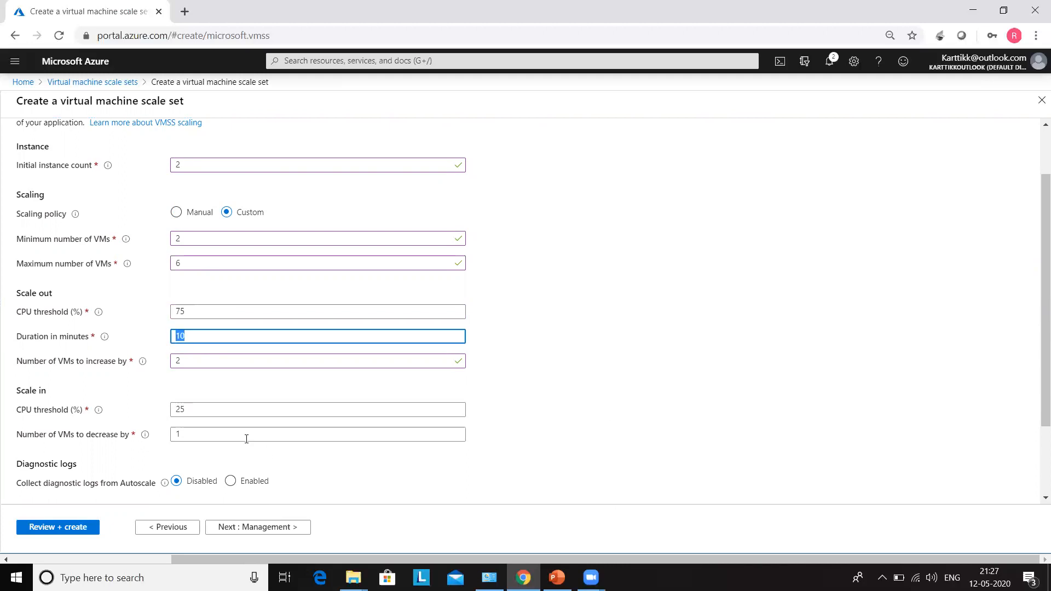
# Make the scale-in rule (CPU below 25%) remove 2 VMs.
pyautogui.click(240, 414)
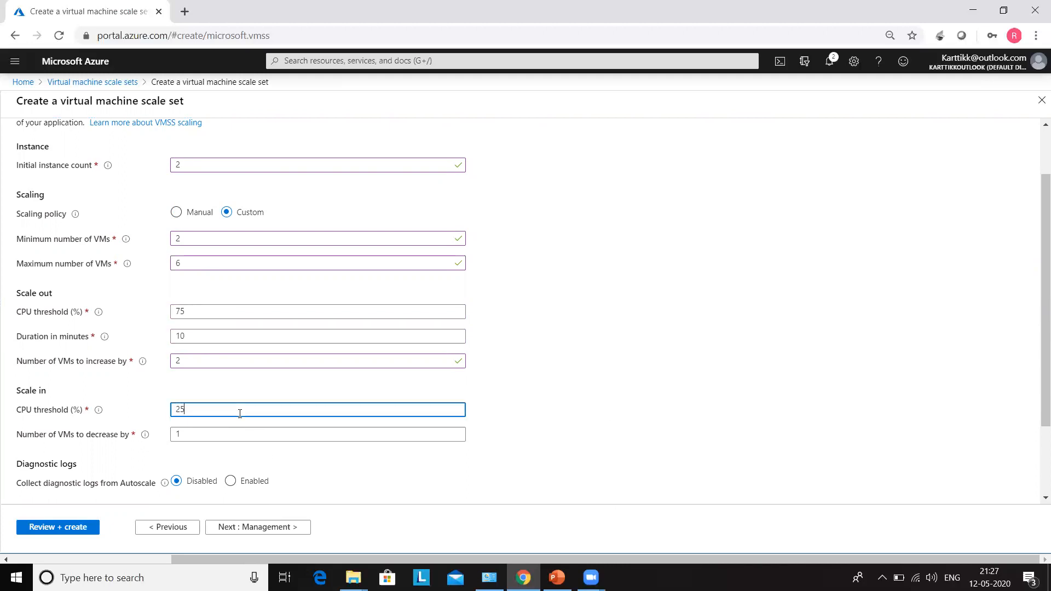
pyautogui.click(193, 433)
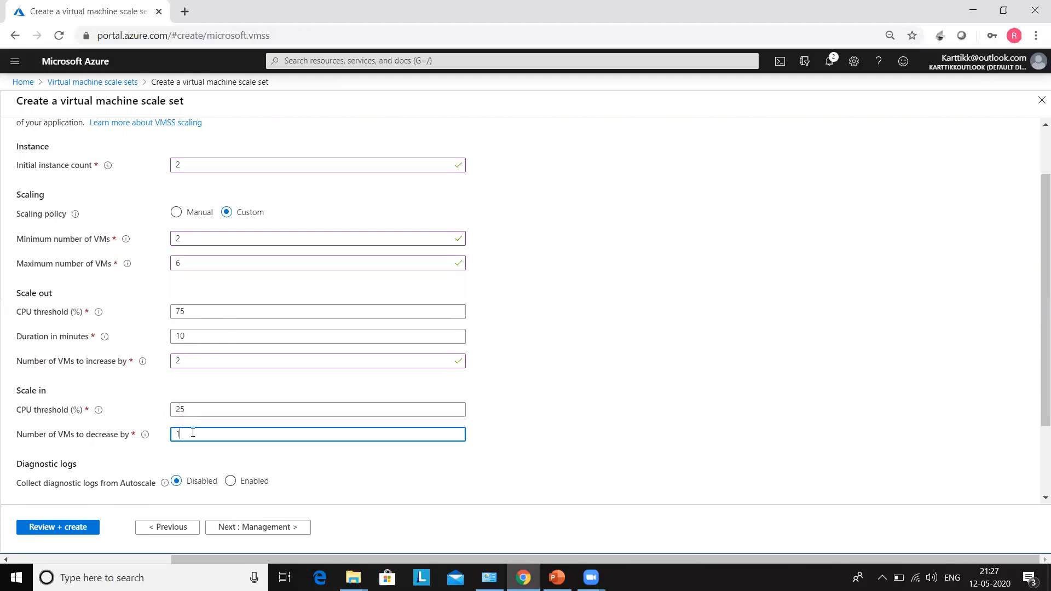
pyautogui.press('BackSpace')
pyautogui.write('2')
pyautogui.click(586, 395)
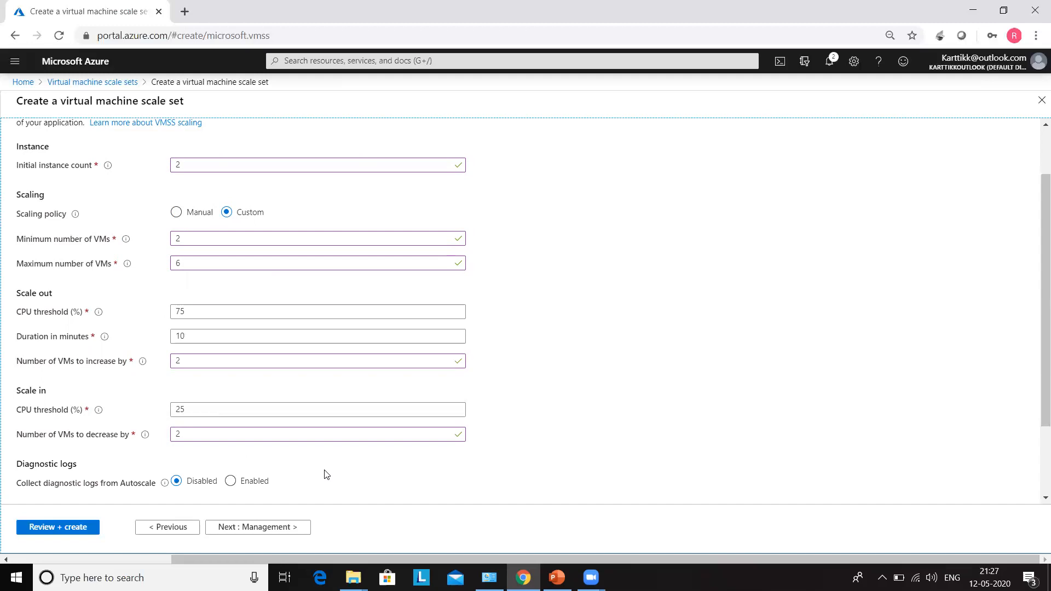
# Go through the Management, Health and Advanced tabs without changing any defaults.
pyautogui.click(284, 529)
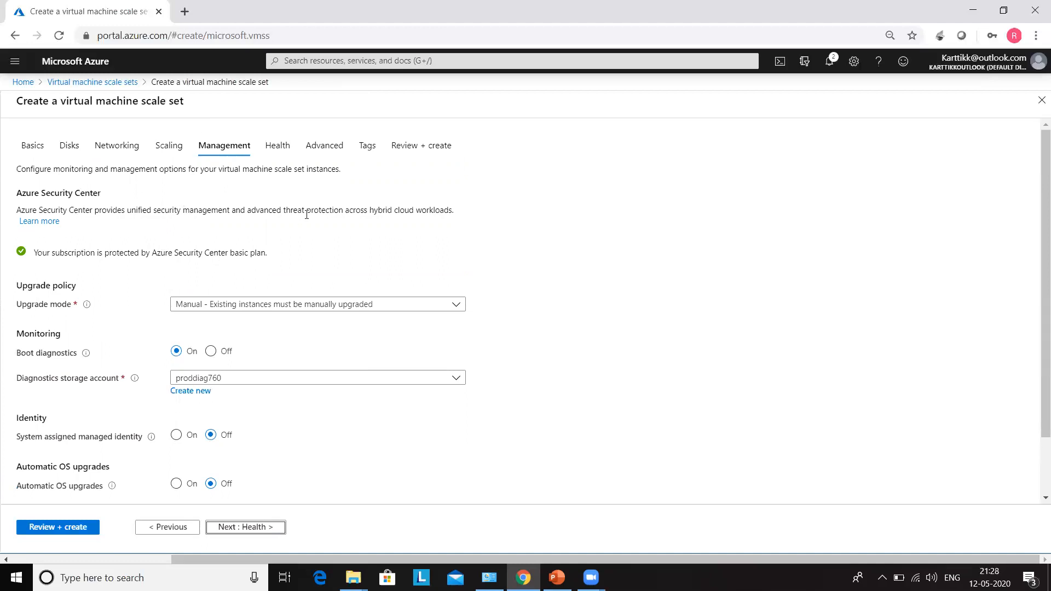
pyautogui.click(283, 153)
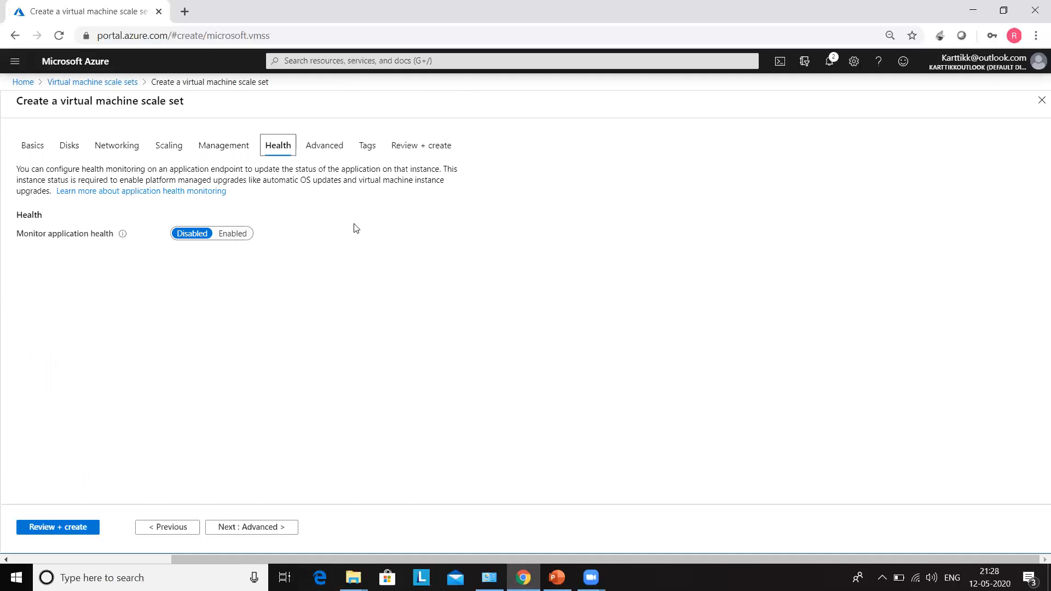
pyautogui.click(325, 147)
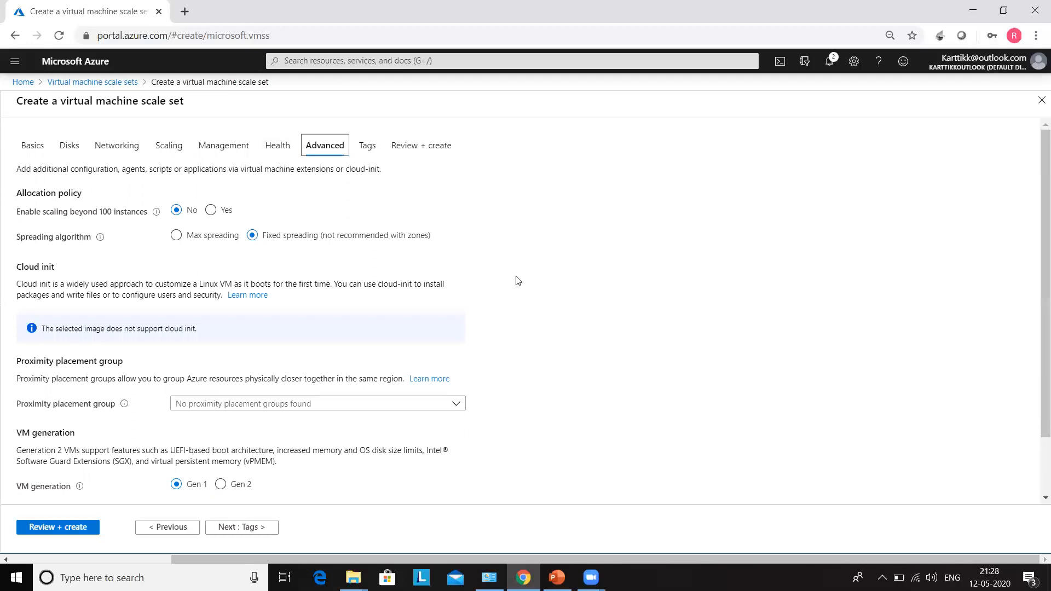
pyautogui.scroll(-1, 516, 362)
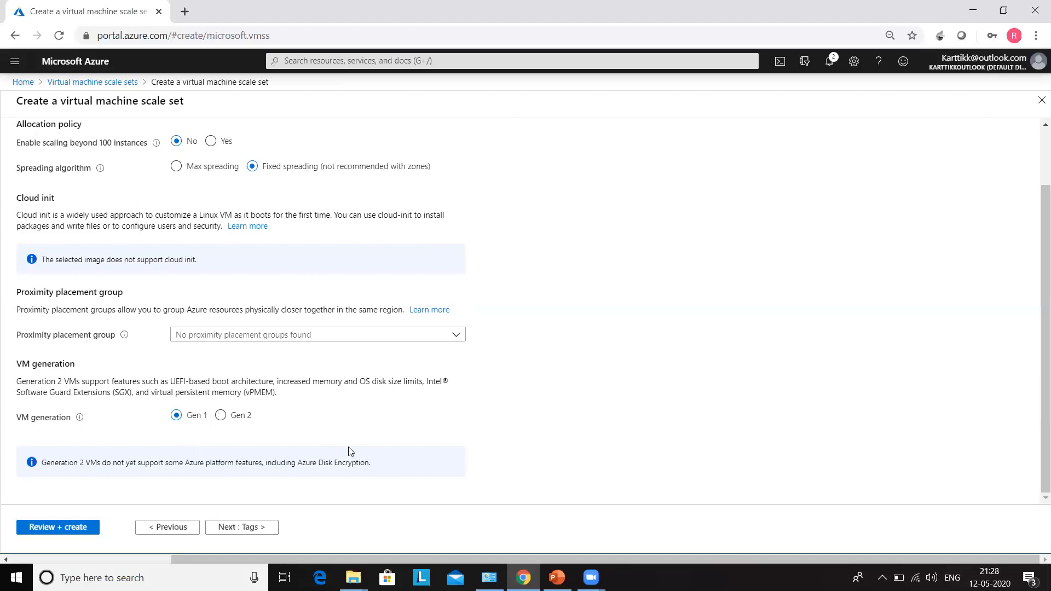
pyautogui.click(241, 529)
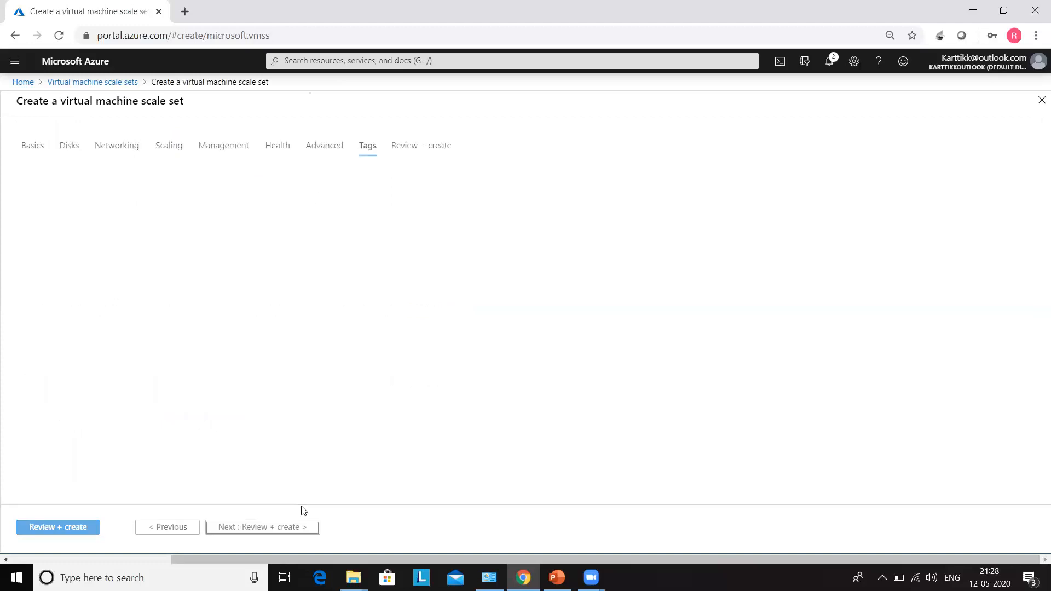
# Add a tag named Prod with value 7 to all eight scale set resources.
pyautogui.click(38, 242)
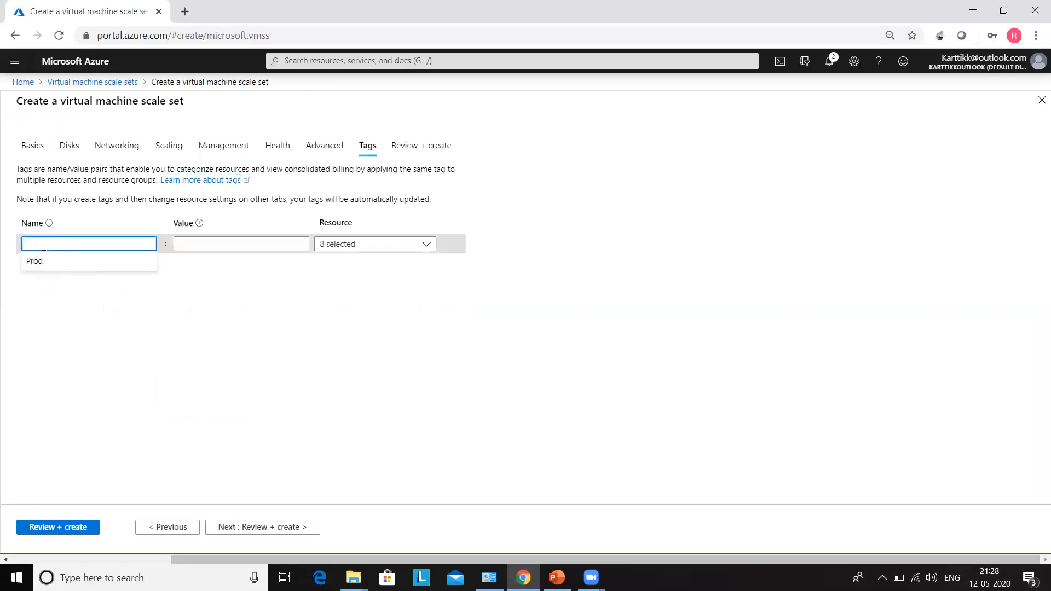
pyautogui.click(30, 263)
pyautogui.click(187, 240)
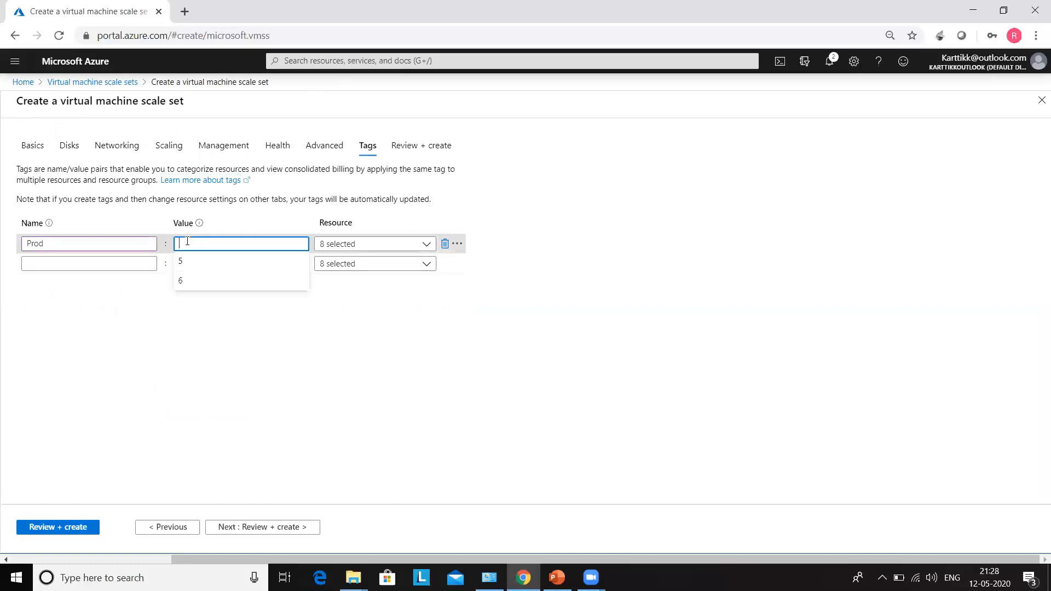
pyautogui.write('7')
pyautogui.click(237, 332)
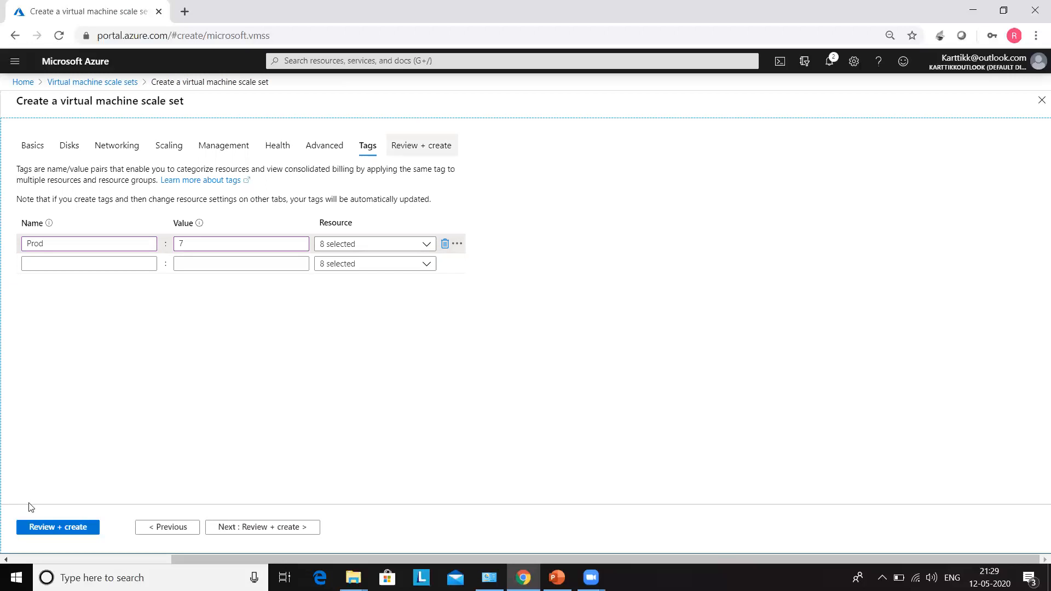
# Run Review + create validation for webapplication, then submit it with Create once validation passes.
pyautogui.click(75, 533)
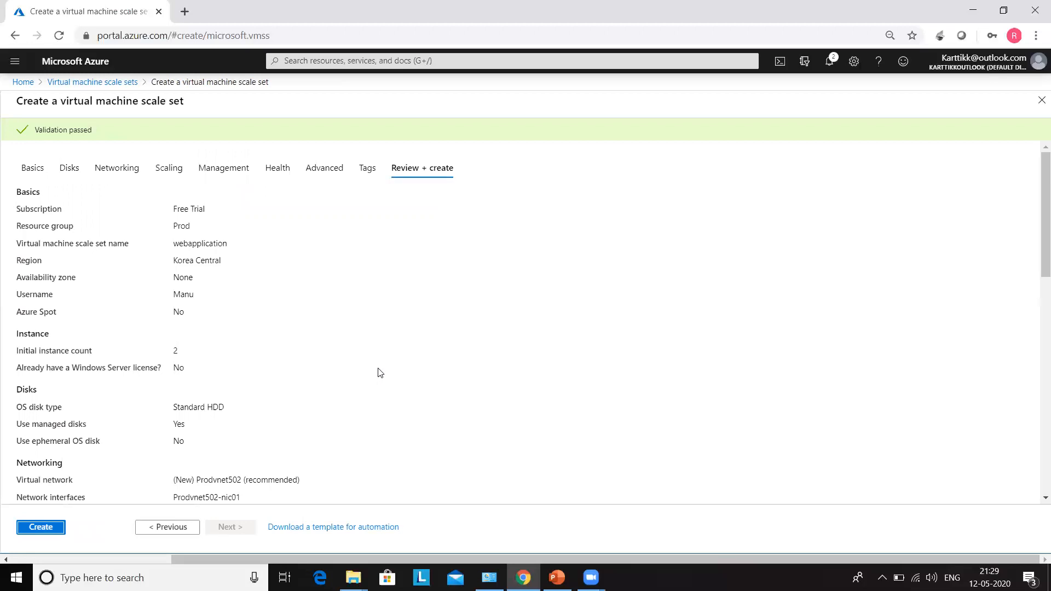
pyautogui.click(41, 527)
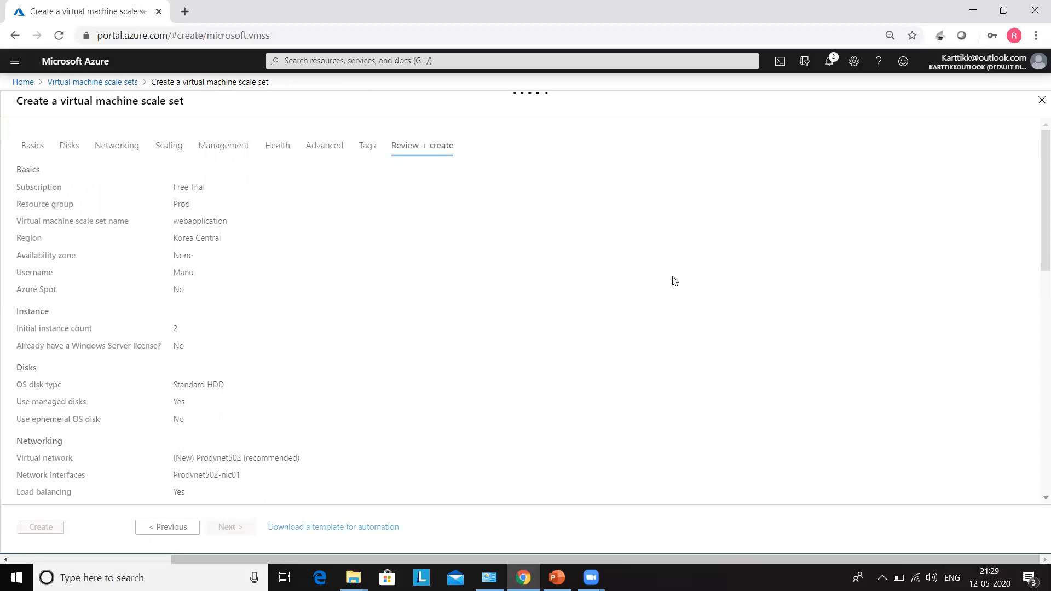